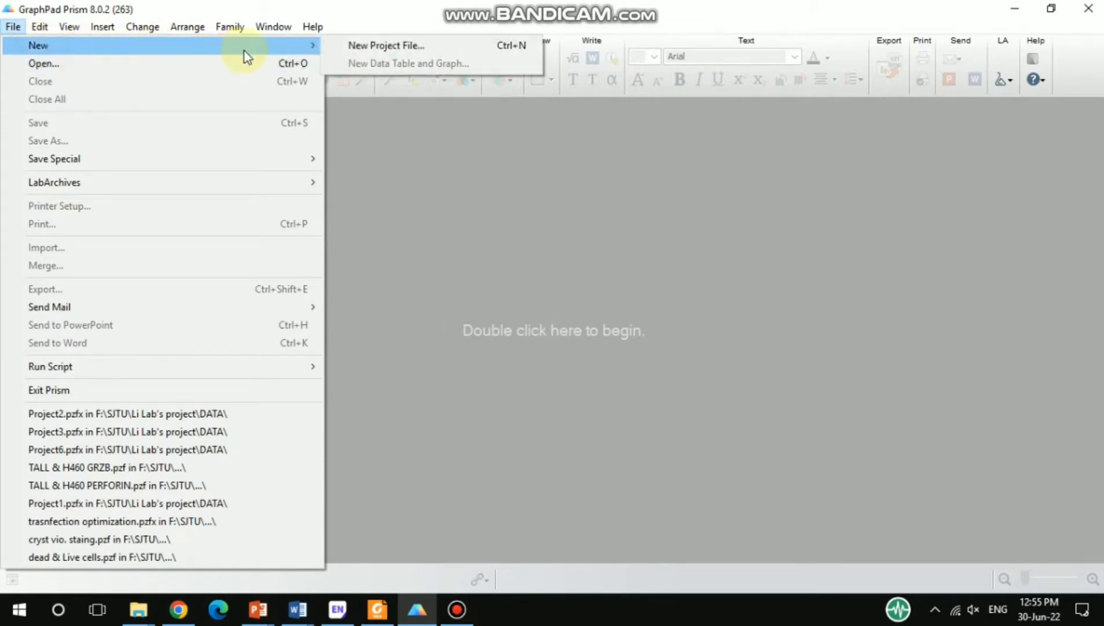
Step: Create a new project with a Grouped data table for 3 replicate values in side-by-side subcolumns
left_click(357, 46)
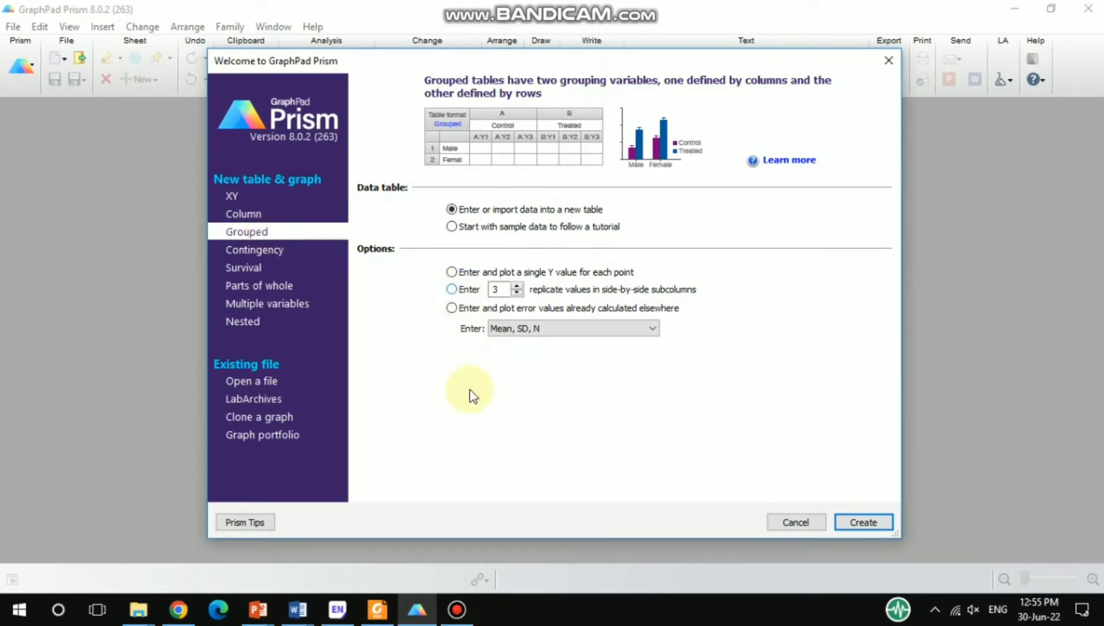
left_click(498, 289)
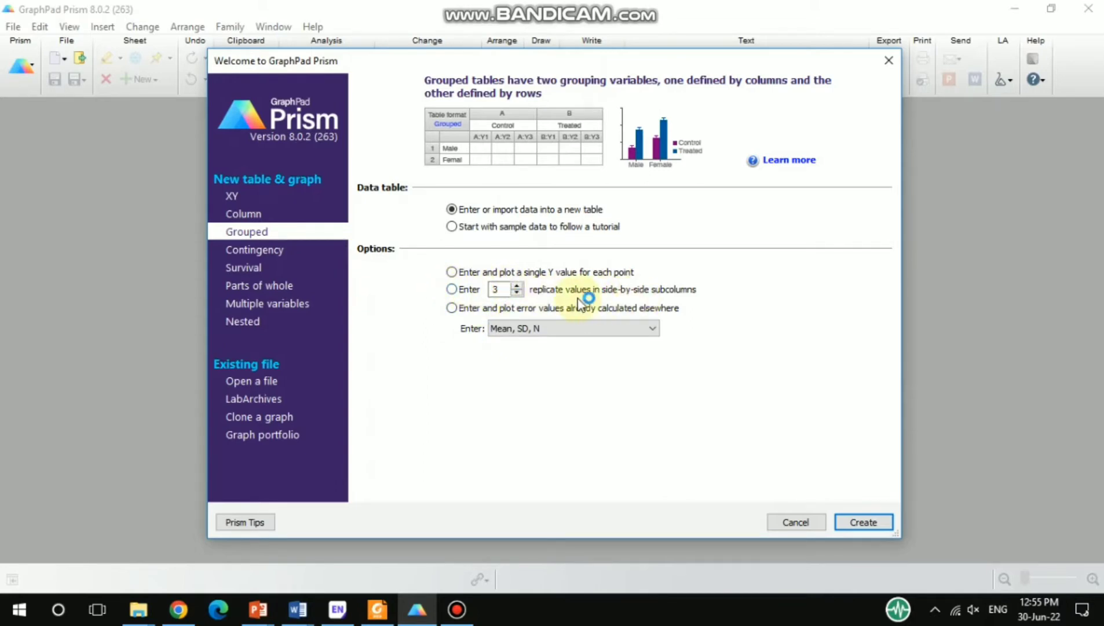
left_click(452, 291)
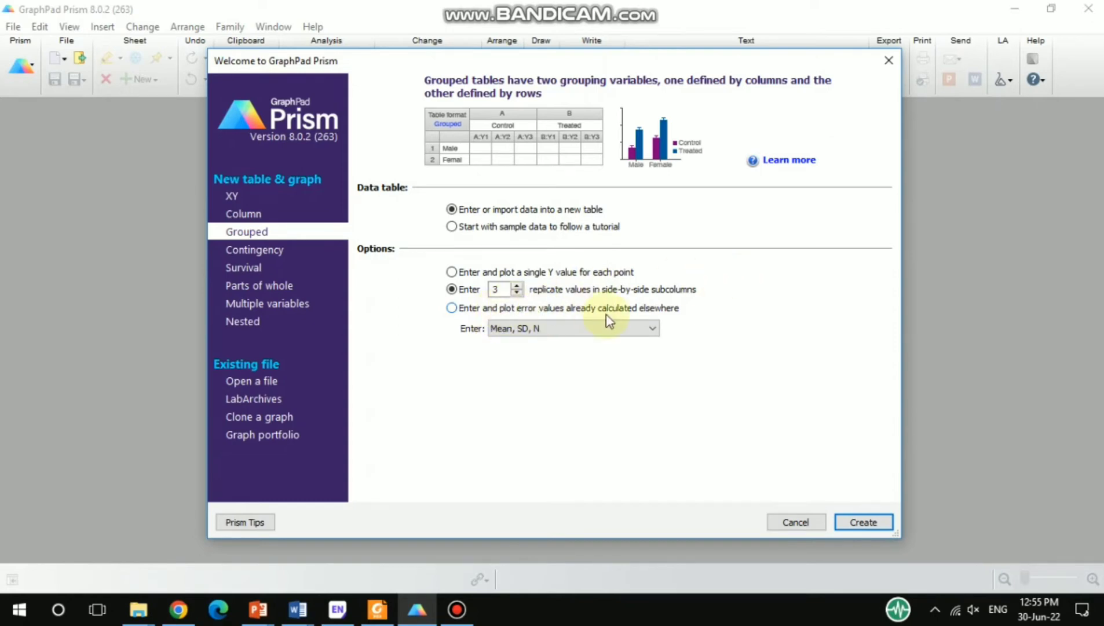
left_click(650, 328)
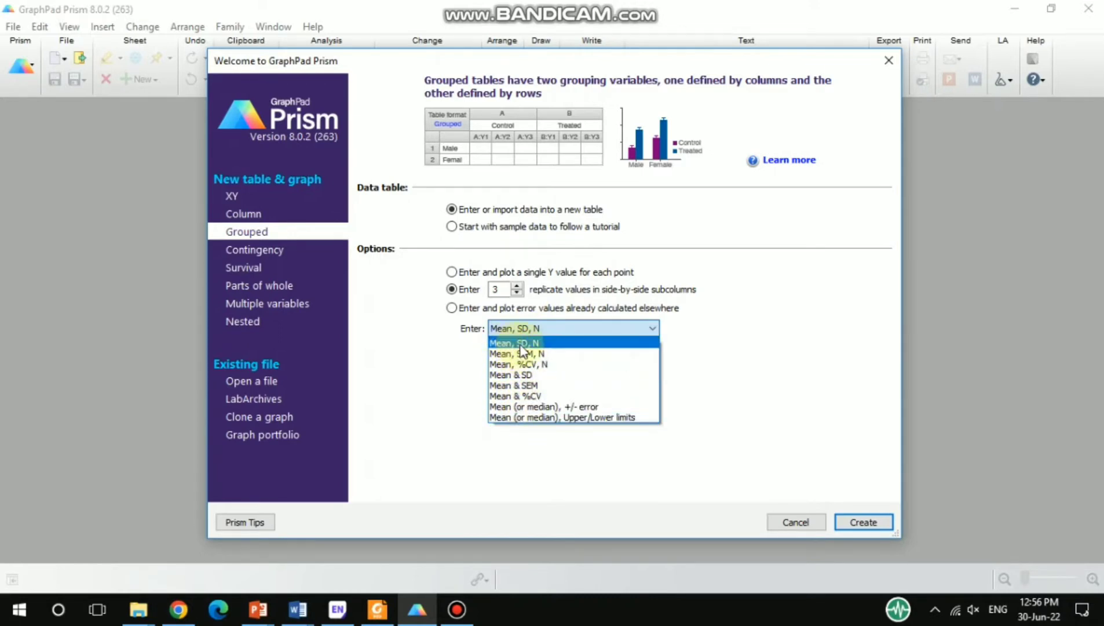
left_click(709, 325)
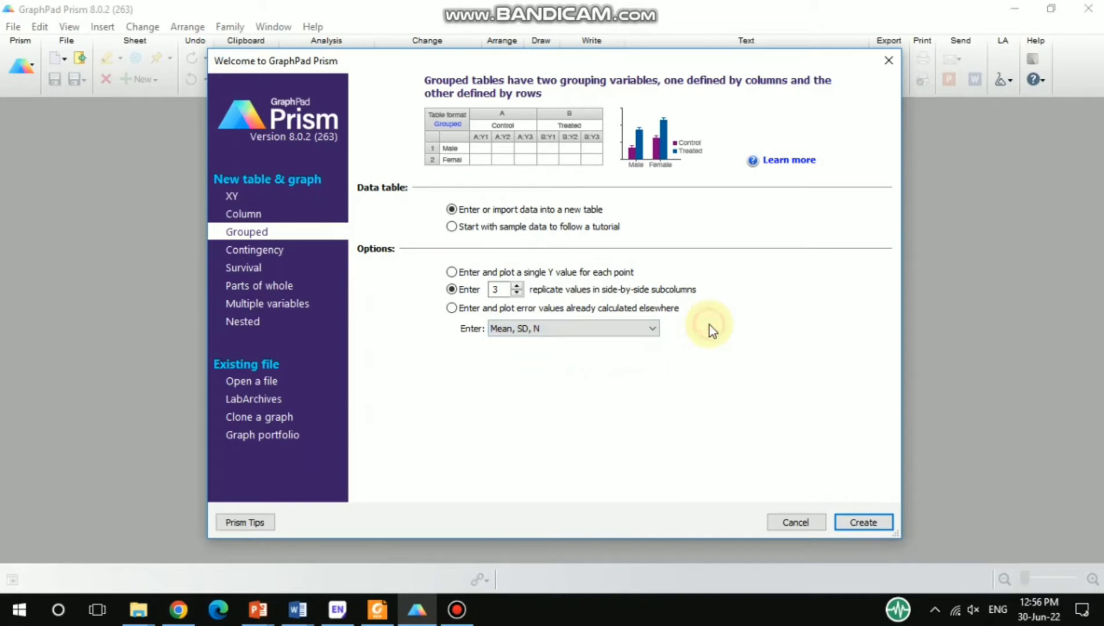
left_click(863, 522)
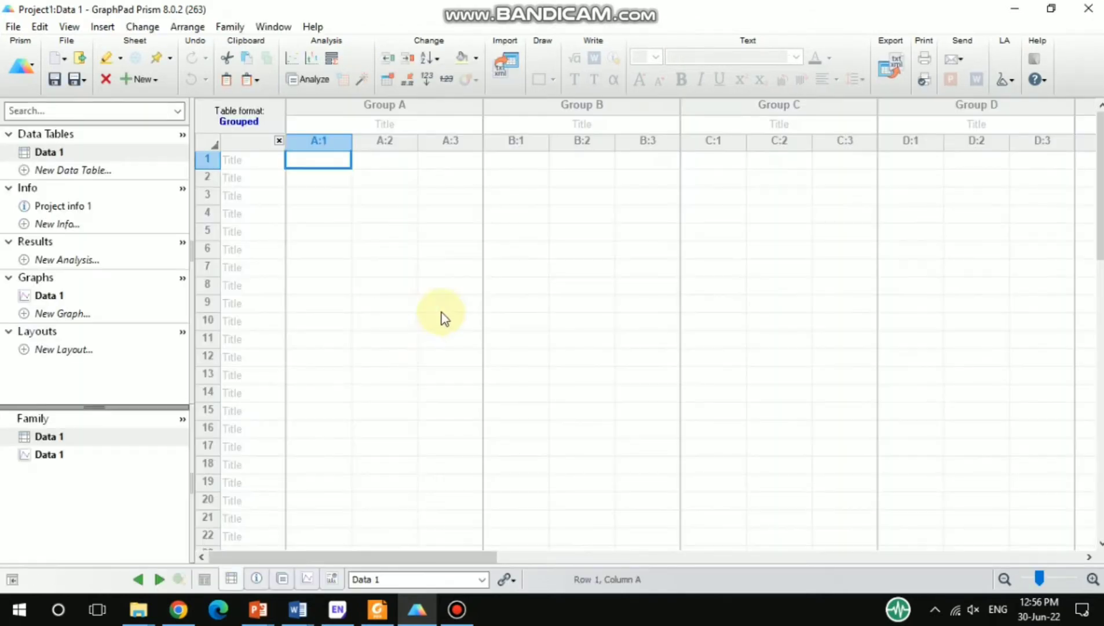
Step: Title Groups A to D of the data table Control, X, Y and Z
left_click(383, 125)
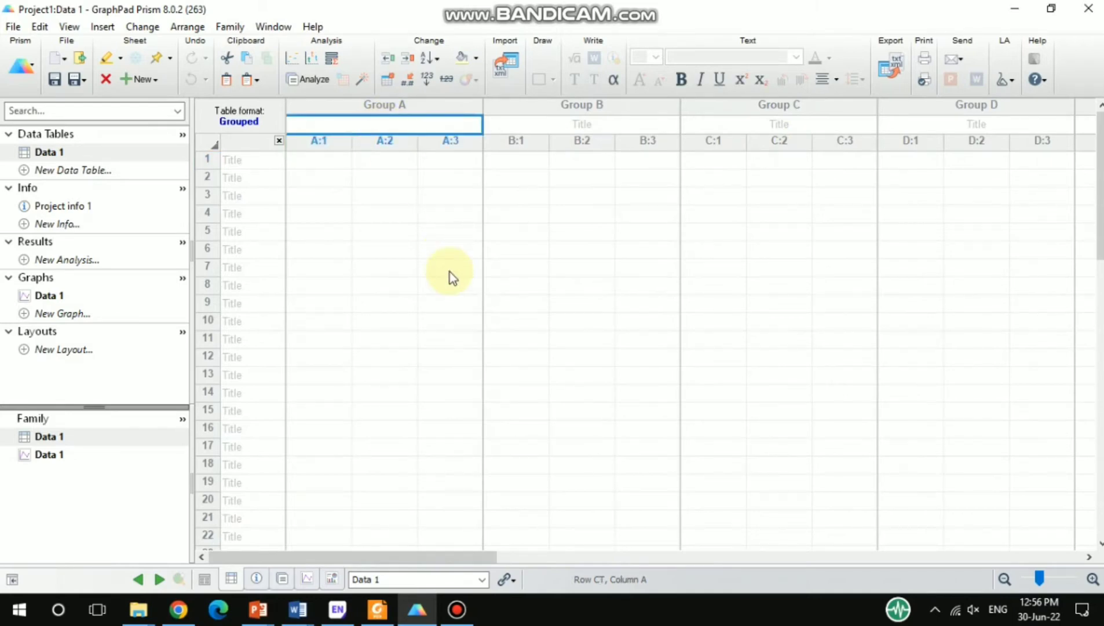
type("Co")
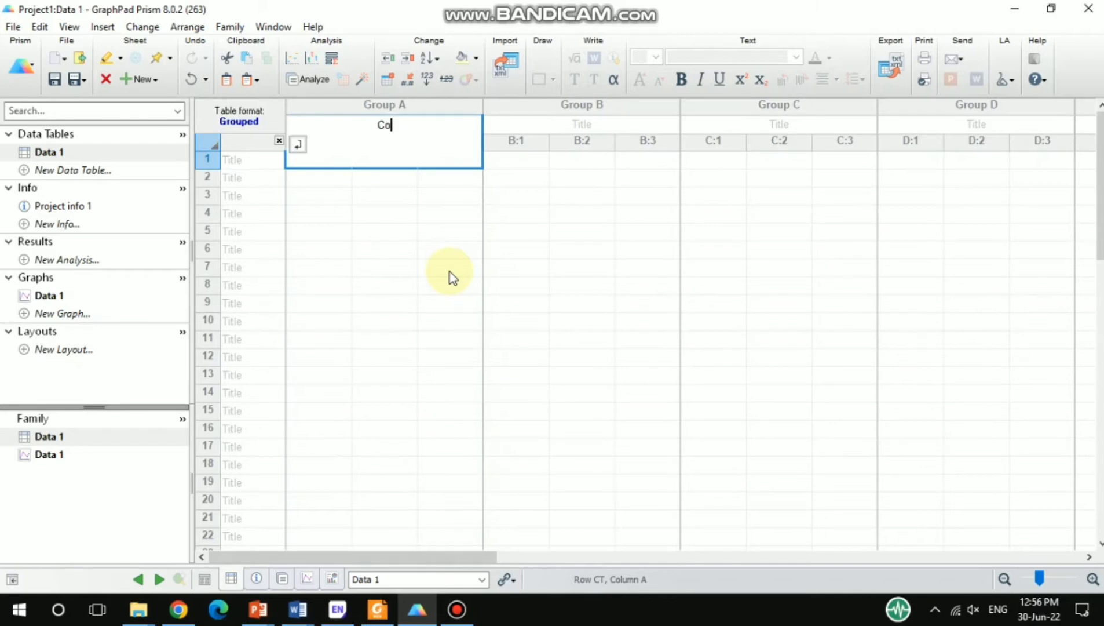
type("ntrol")
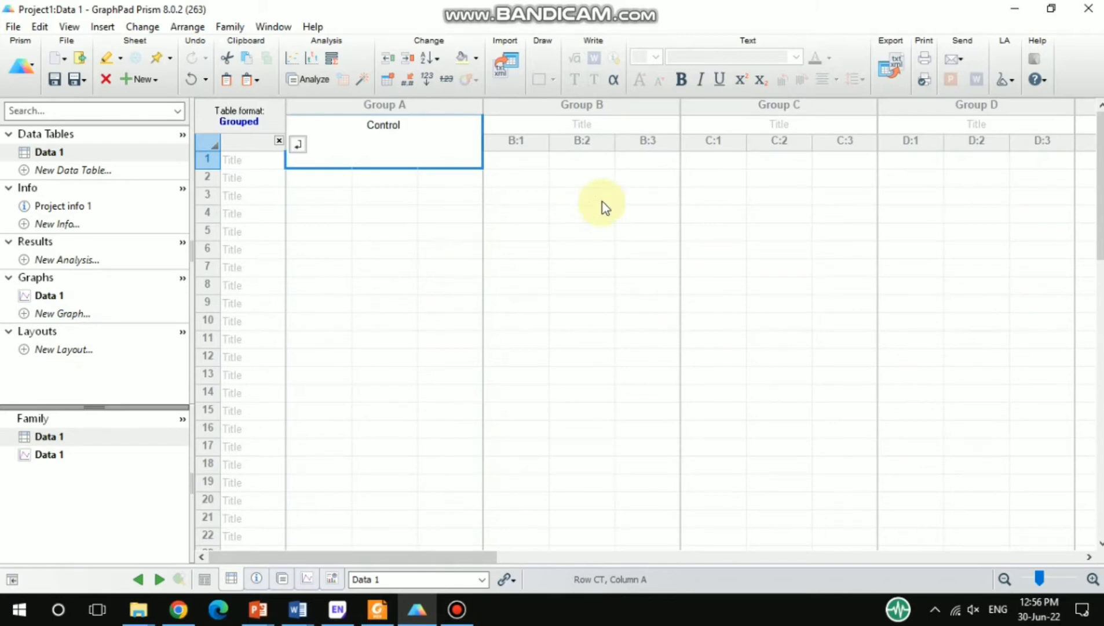
left_click(584, 126)
type("X")
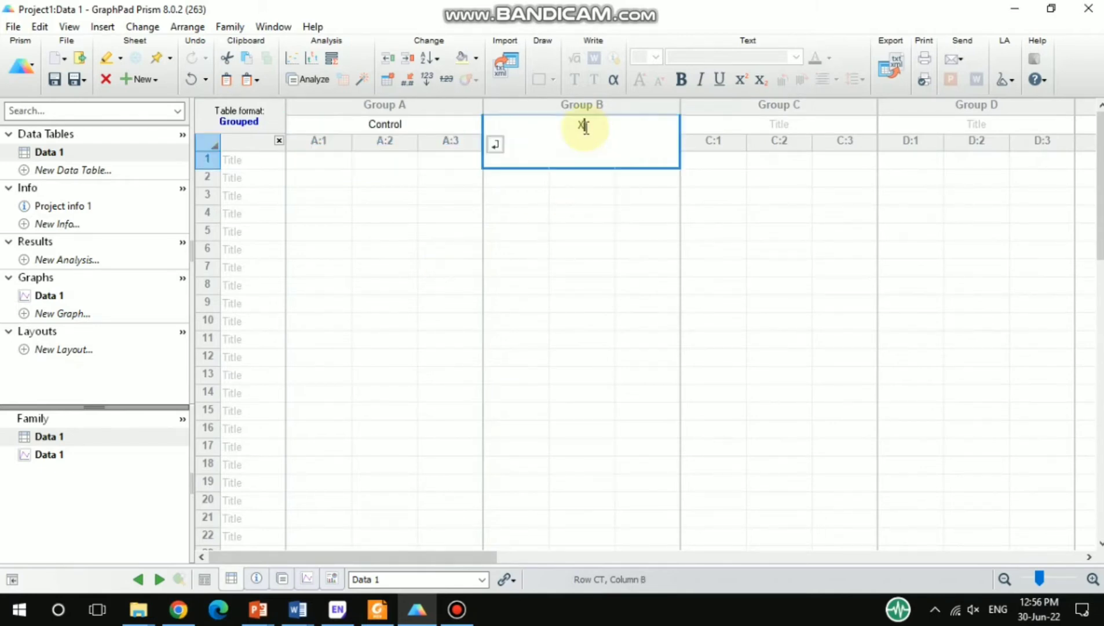
left_click(779, 125)
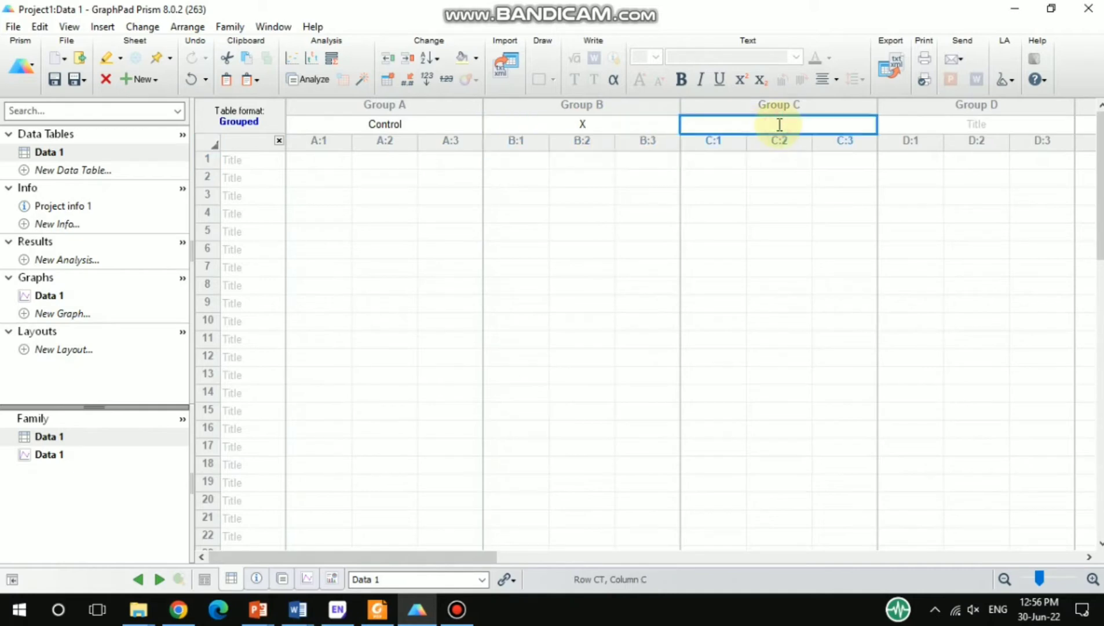
type("Y")
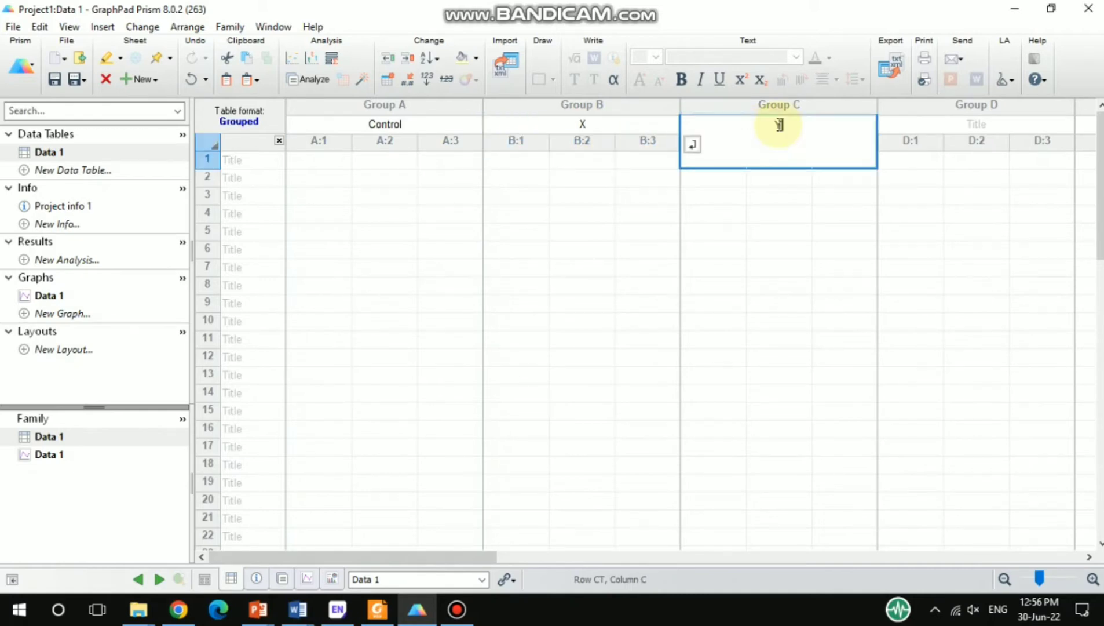
left_click(986, 123)
type("Z")
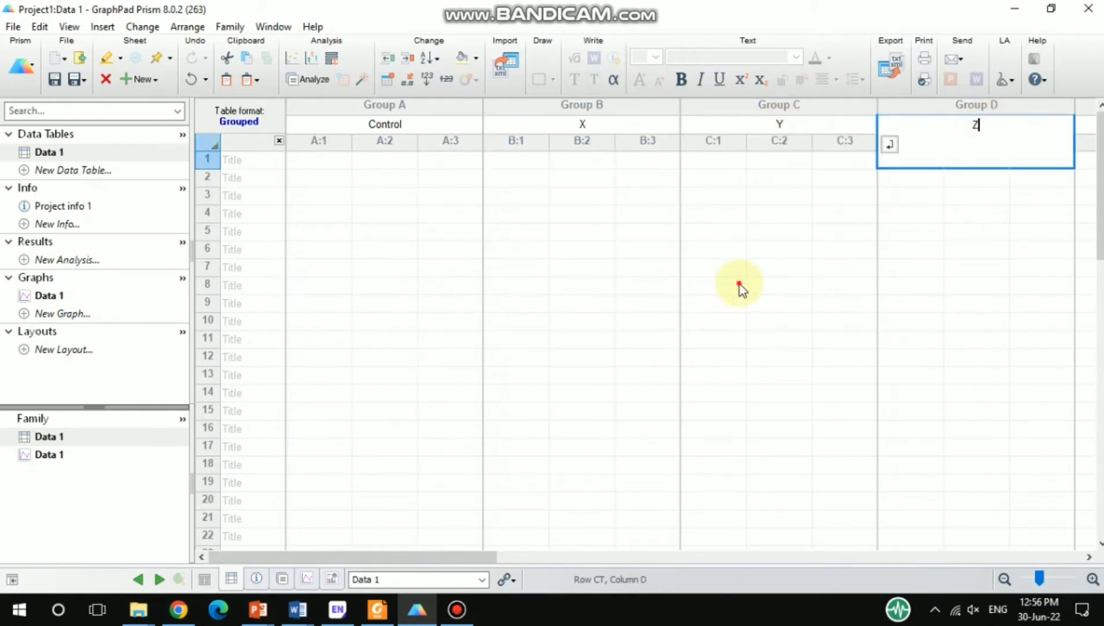
left_click(740, 284)
Step: Enter the replicates 51, 43 and 42 for Control in row 1
left_click(330, 161)
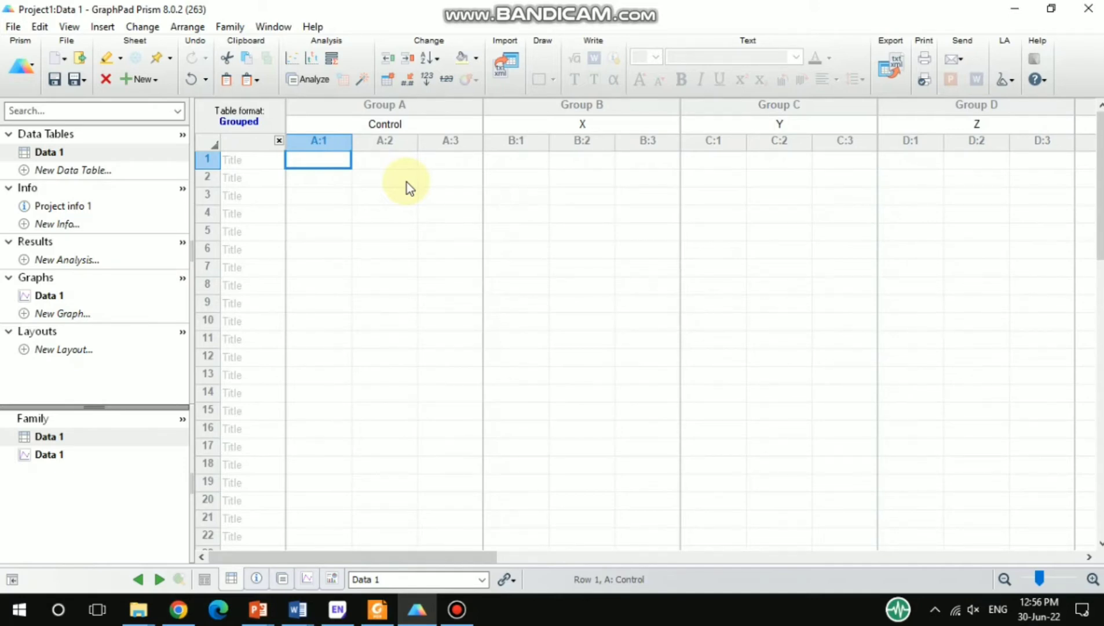
type("51")
left_click(391, 165)
type("43")
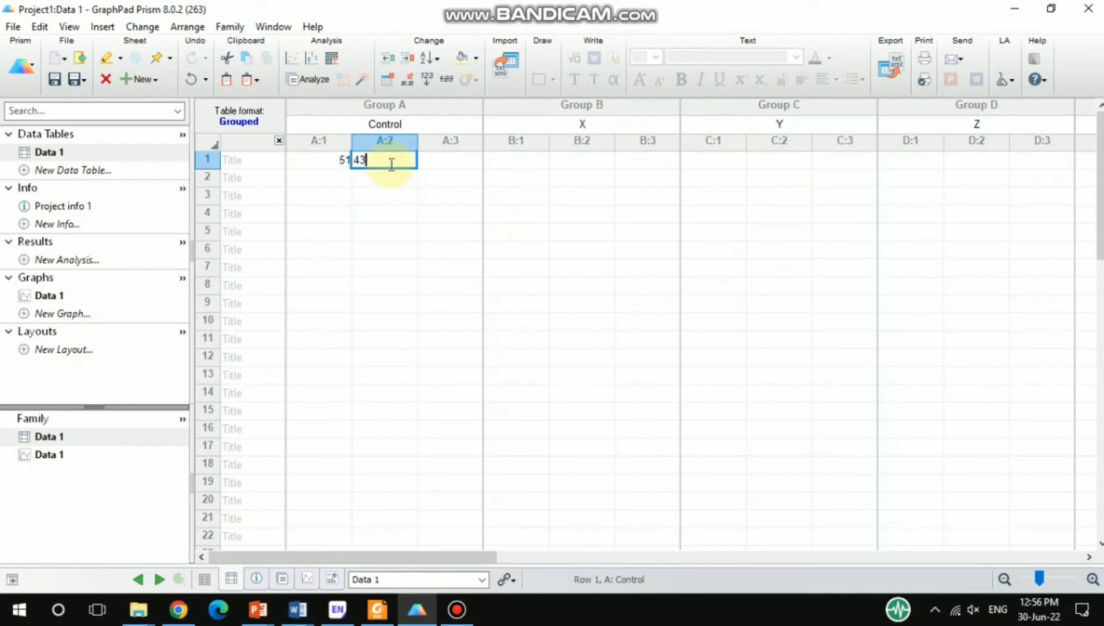
left_click(448, 168)
type("4")
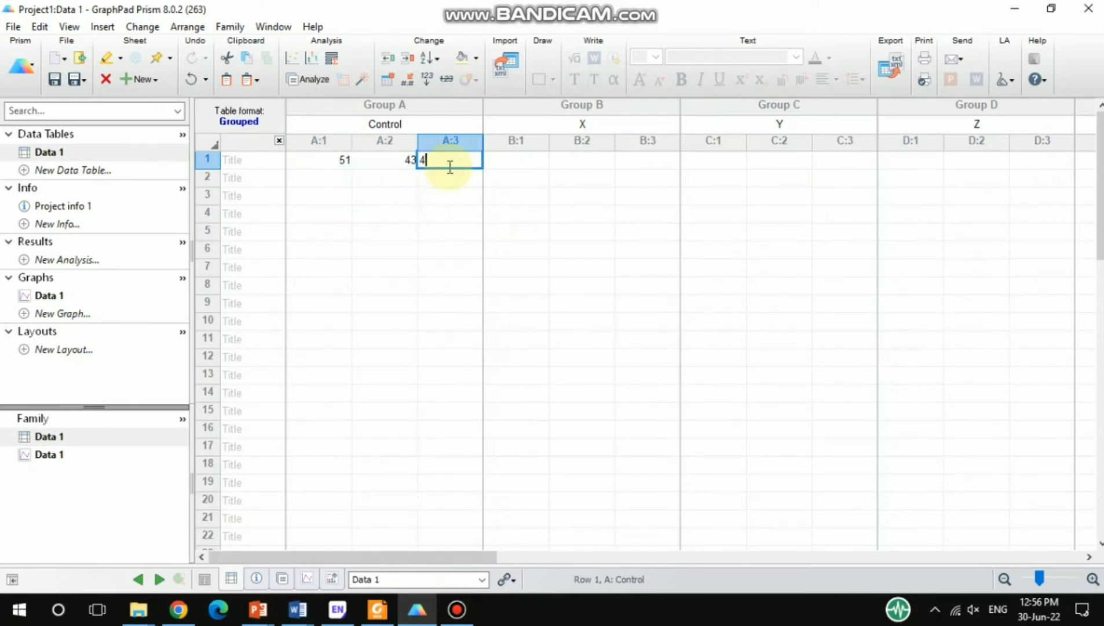
type("2")
Step: Enter the replicates 35, 40 and 45 for group X in row 1
left_click(526, 169)
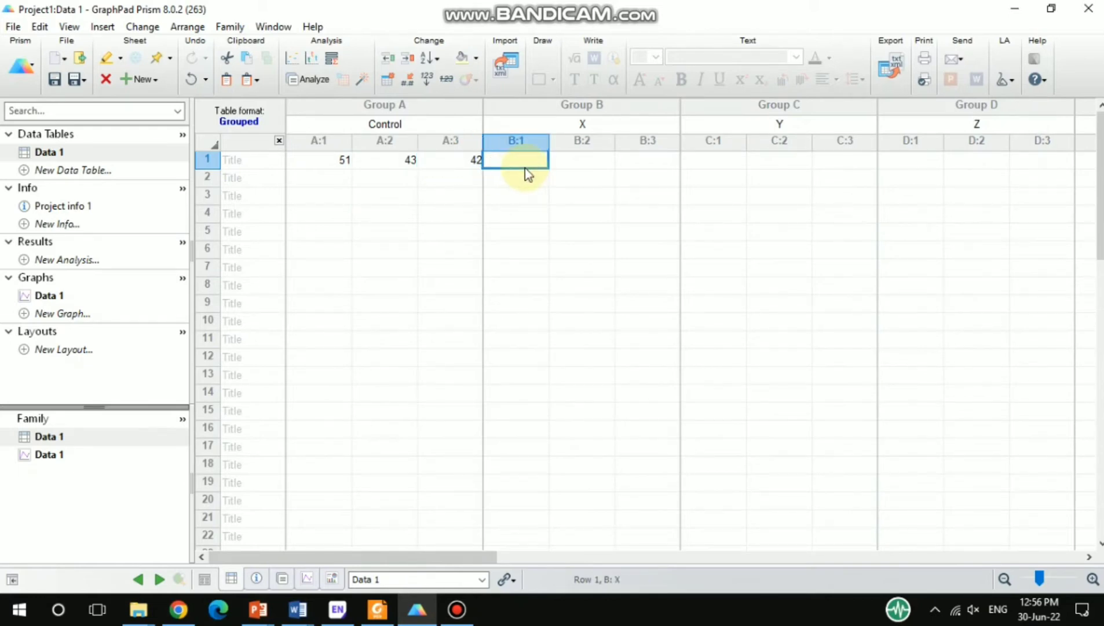
type("35")
left_click(571, 162)
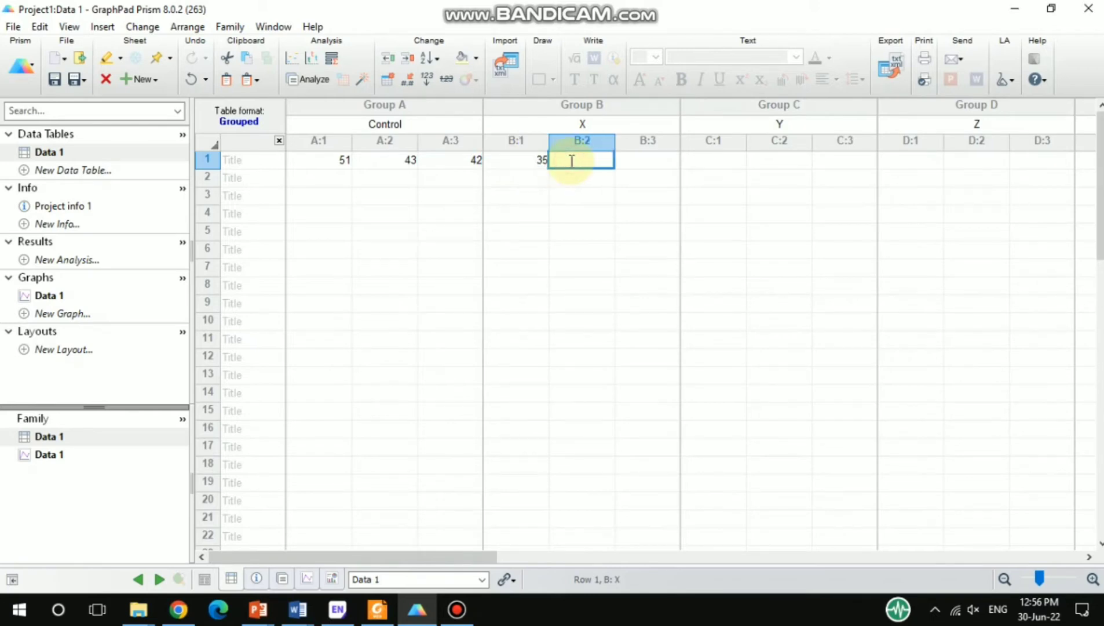
type("40")
left_click(649, 161)
type("45")
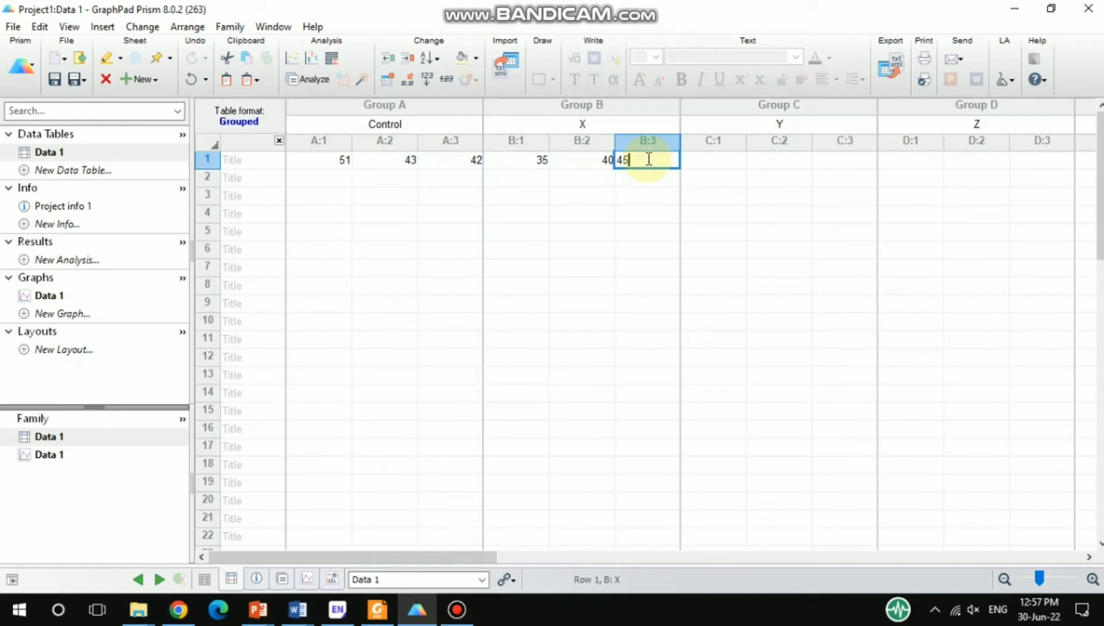
Step: Enter the replicates 56, 57 and 65 for group Y in row 1
left_click(720, 161)
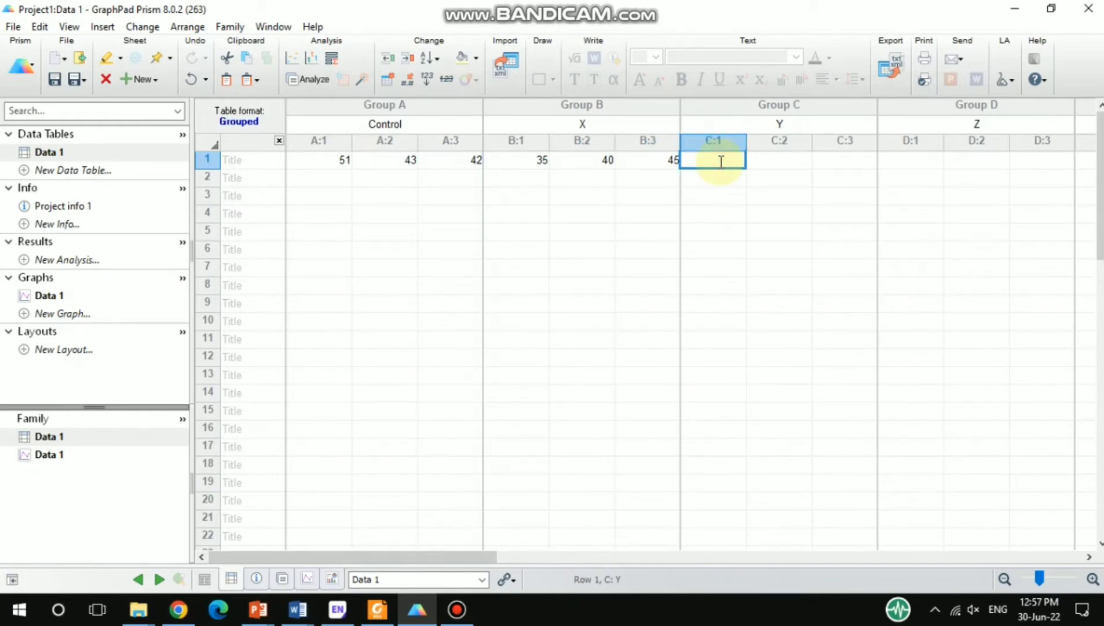
type("56")
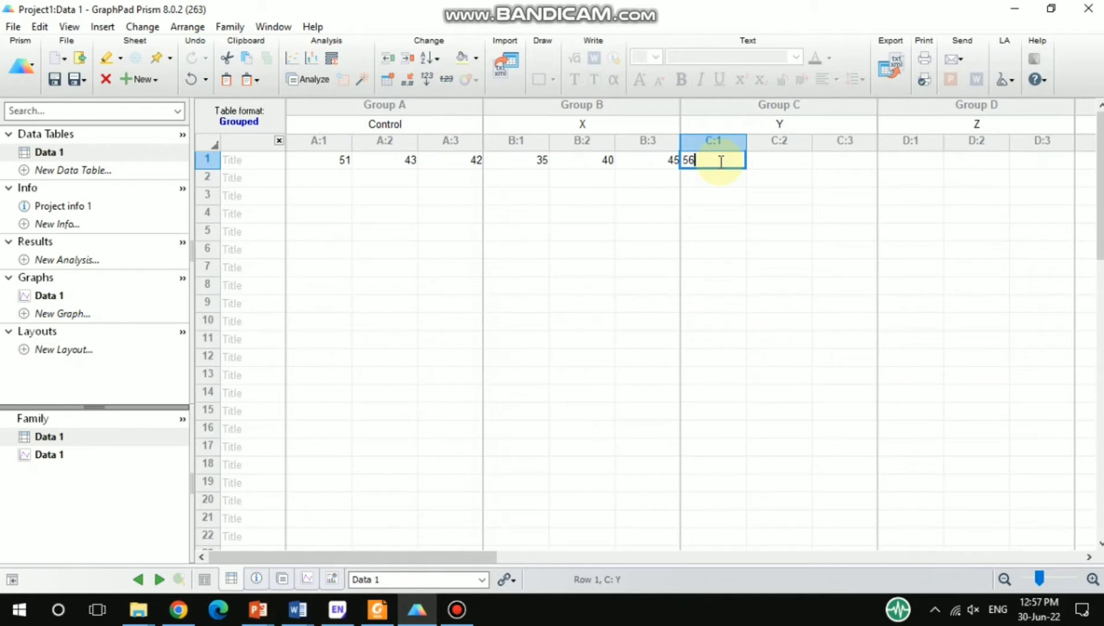
left_click(776, 163)
type("57")
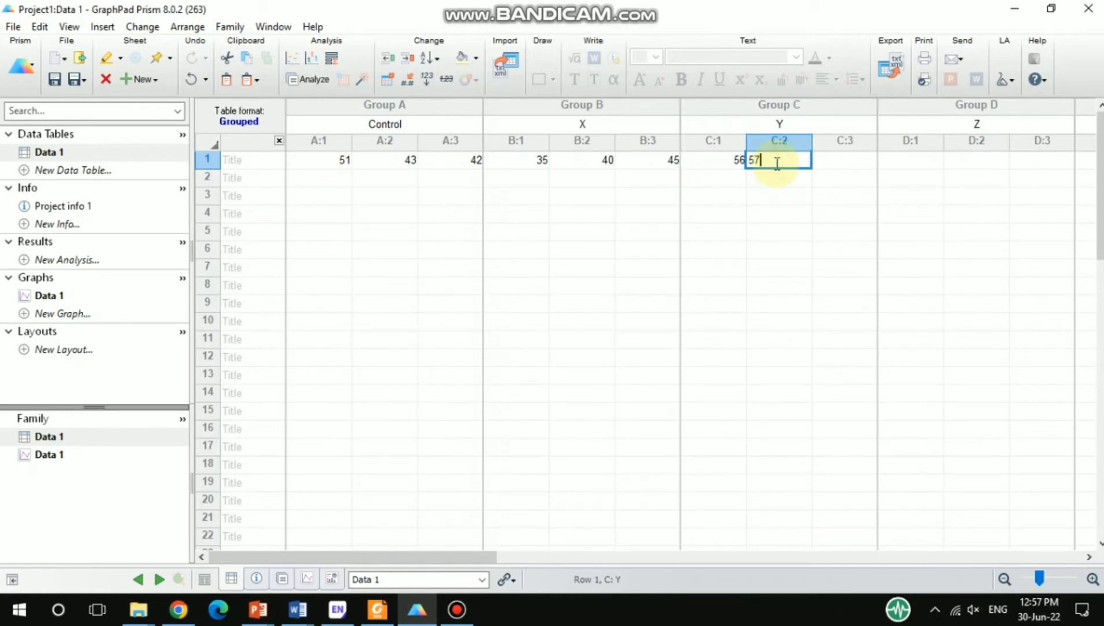
left_click(834, 161)
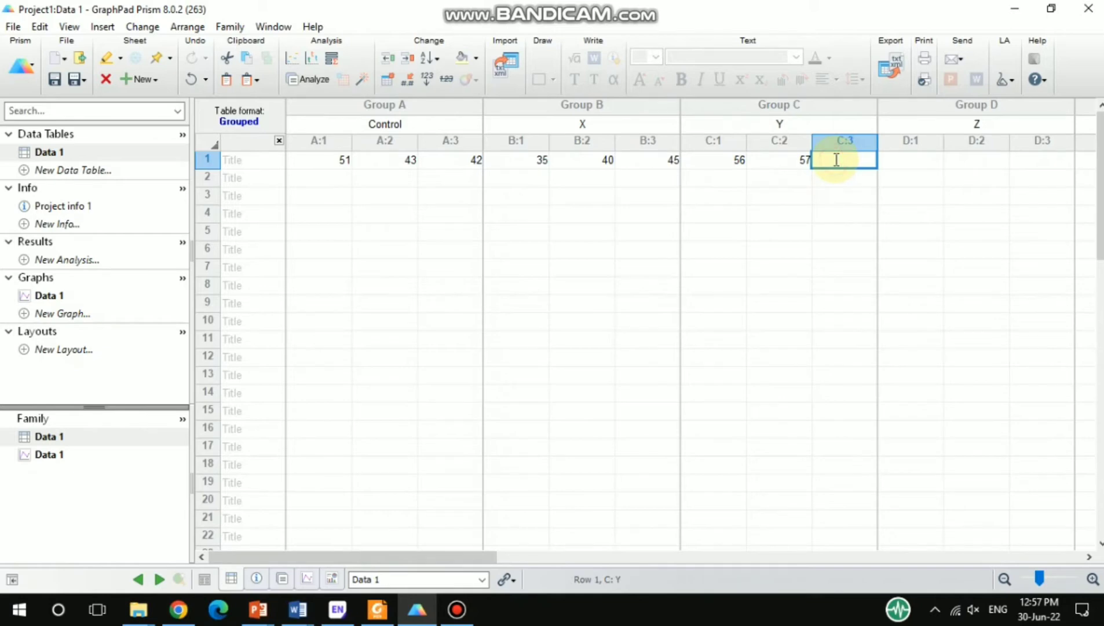
type("95")
key("BackSpace")
key("BackSpace")
type("65")
Step: Enter the replicates 49, 37 and 41 for group Z in row 1
left_click(914, 162)
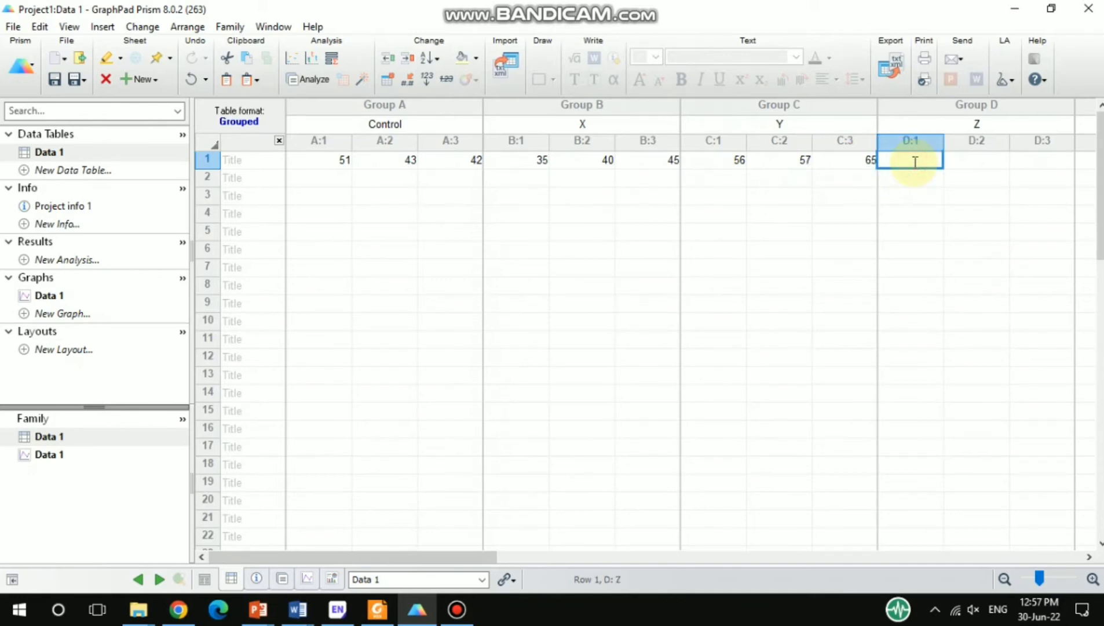
type("49")
left_click(982, 161)
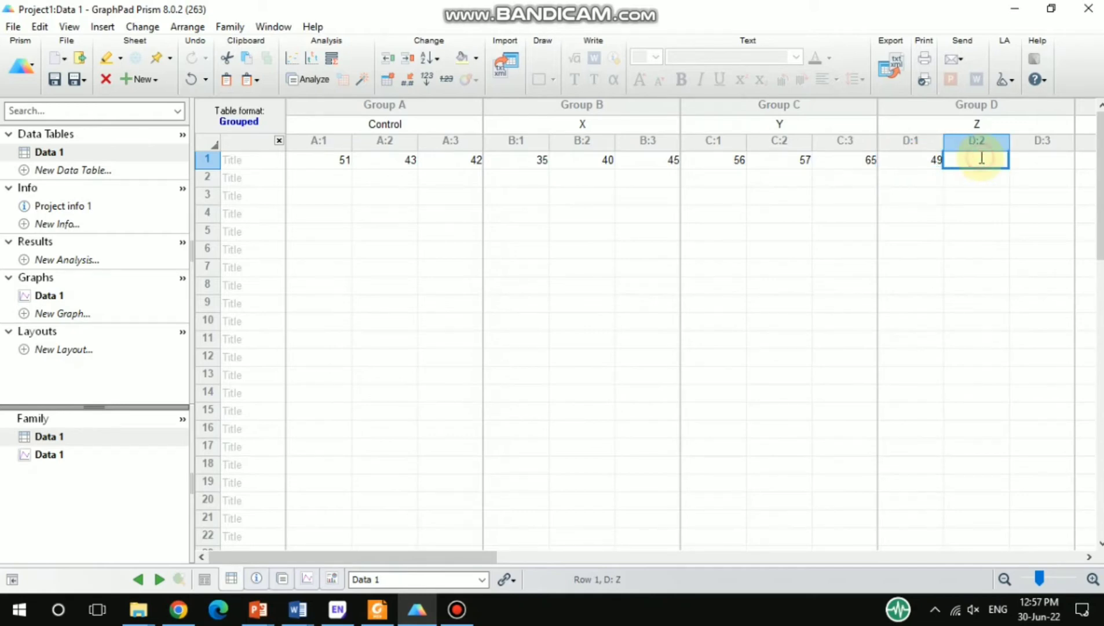
type("37")
left_click(1050, 162)
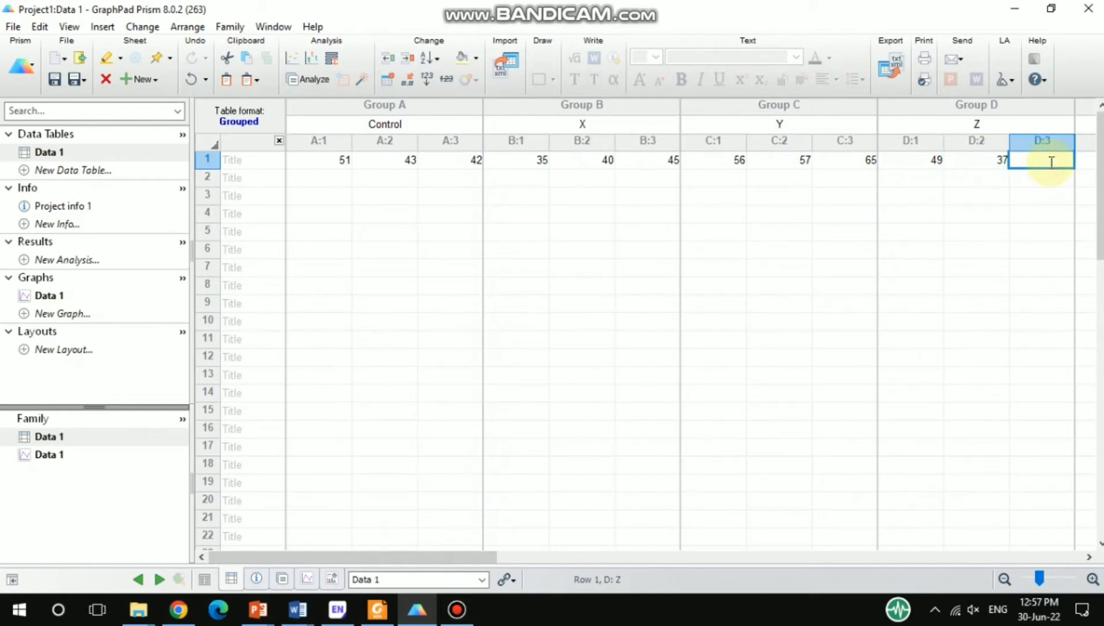
type("41")
Step: Create the Data 1 graph as interleaved bars plotting mean with SD
left_click(51, 456)
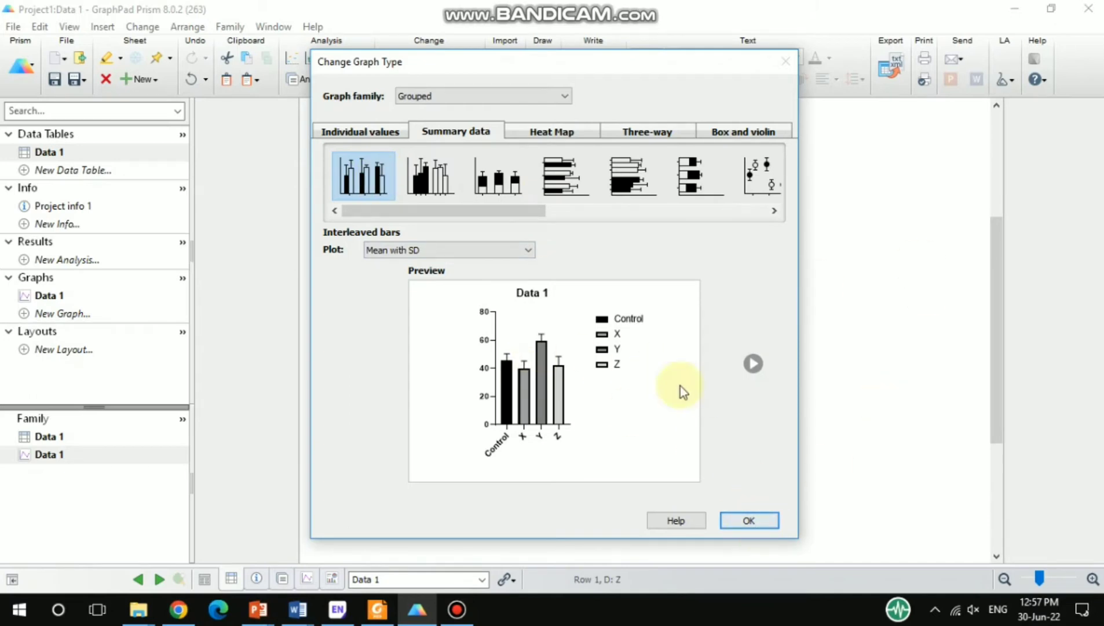
left_click(771, 524)
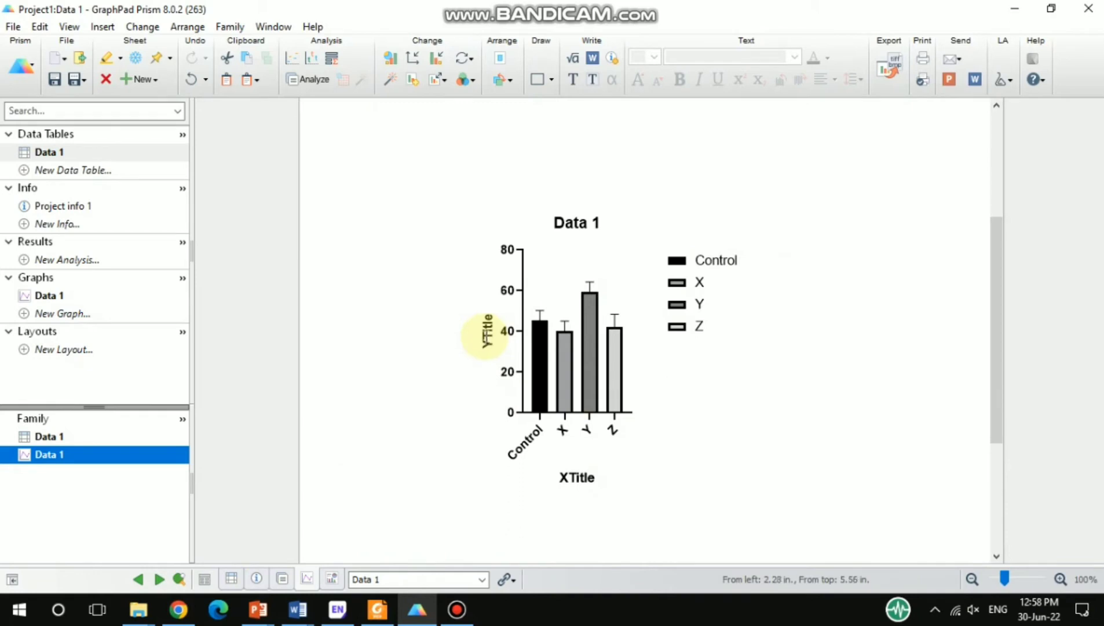
Step: Inspect the graph's Y-axis title, the bars' data details and the Control bar's formatting settings
double_click(486, 335)
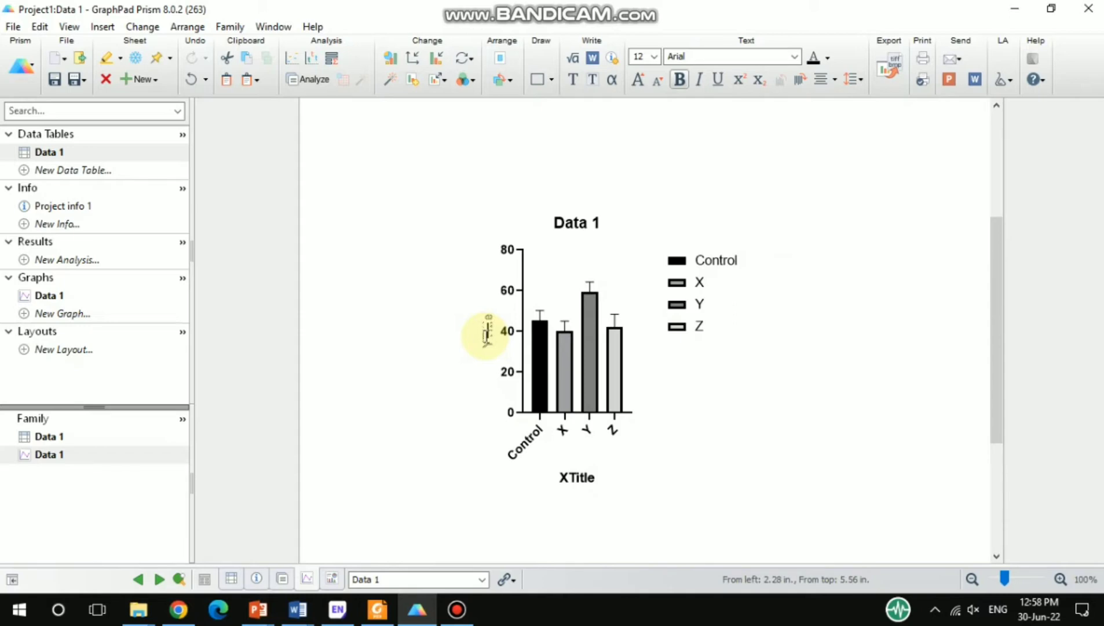
left_click(443, 403)
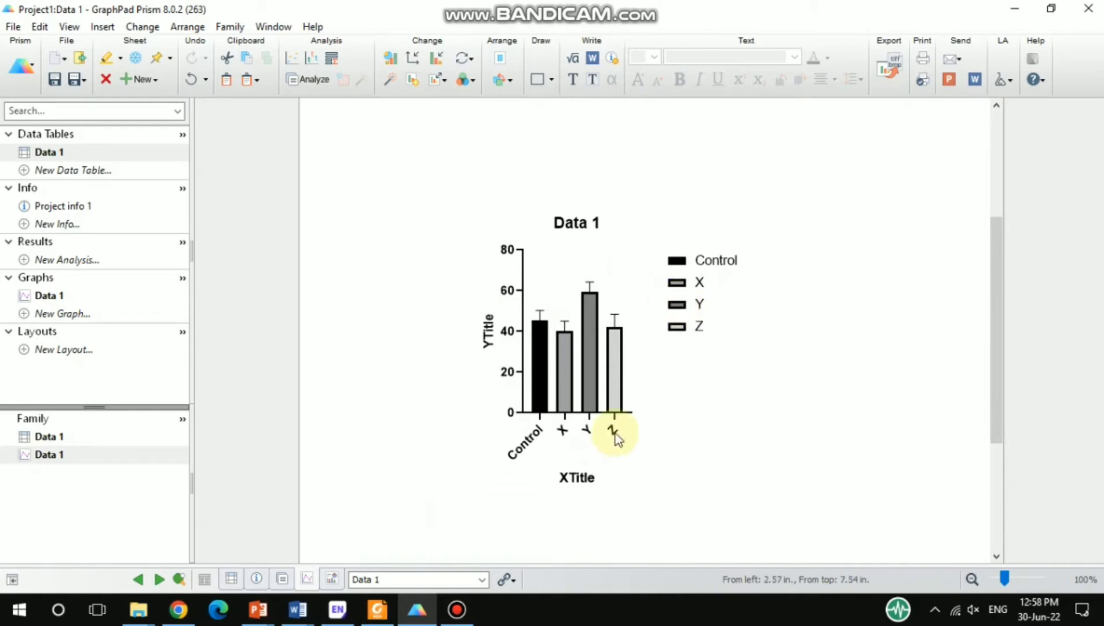
mouse_move(540, 342)
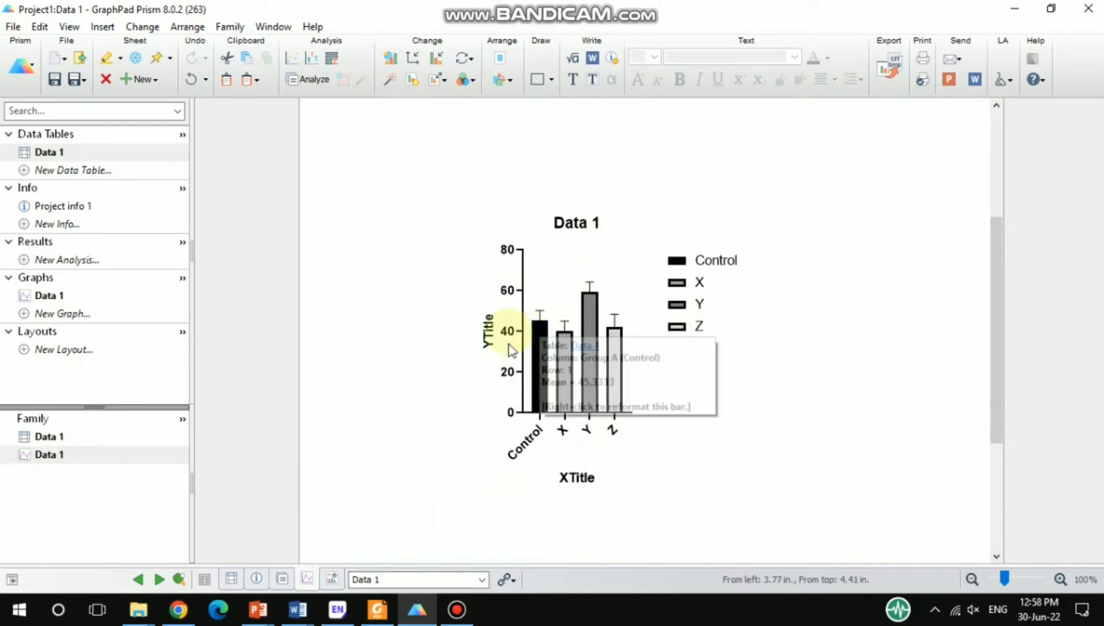
mouse_move(617, 351)
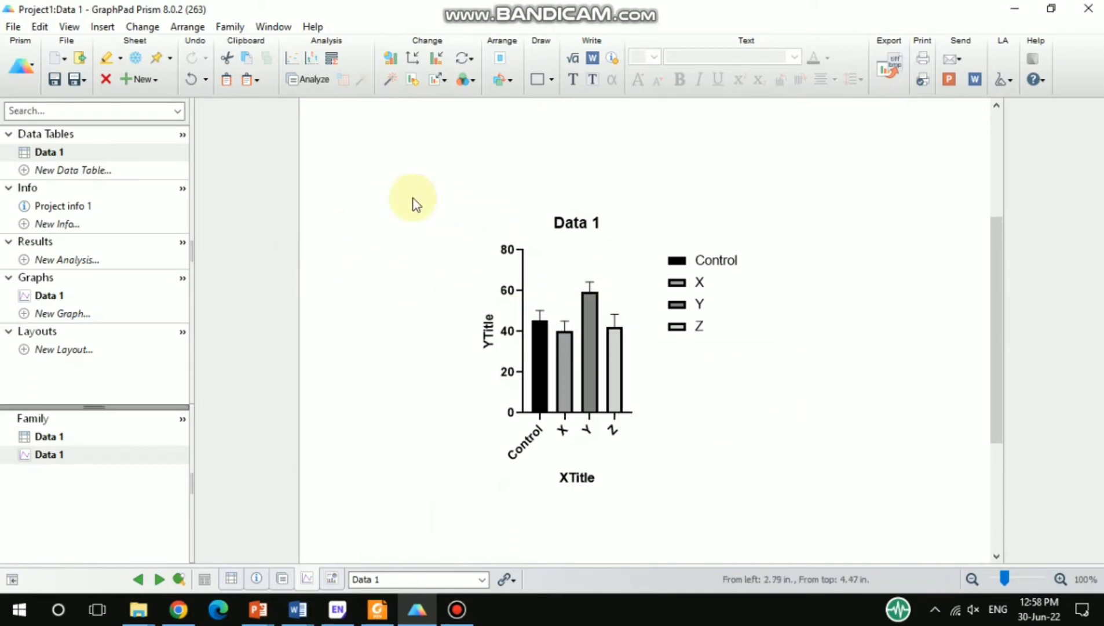
double_click(542, 343)
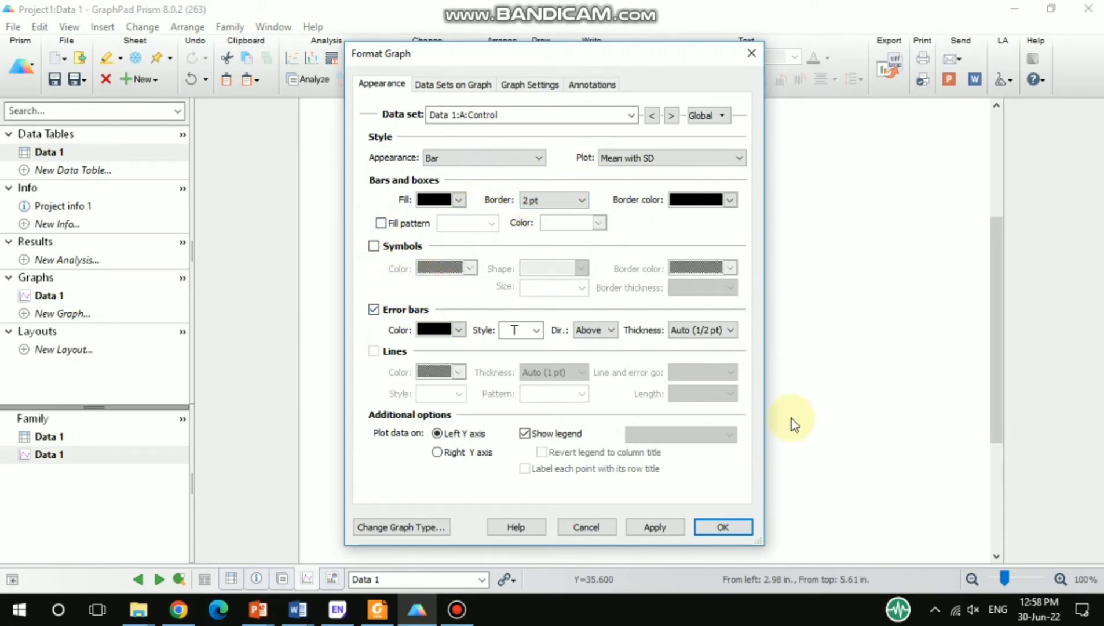
left_click(719, 527)
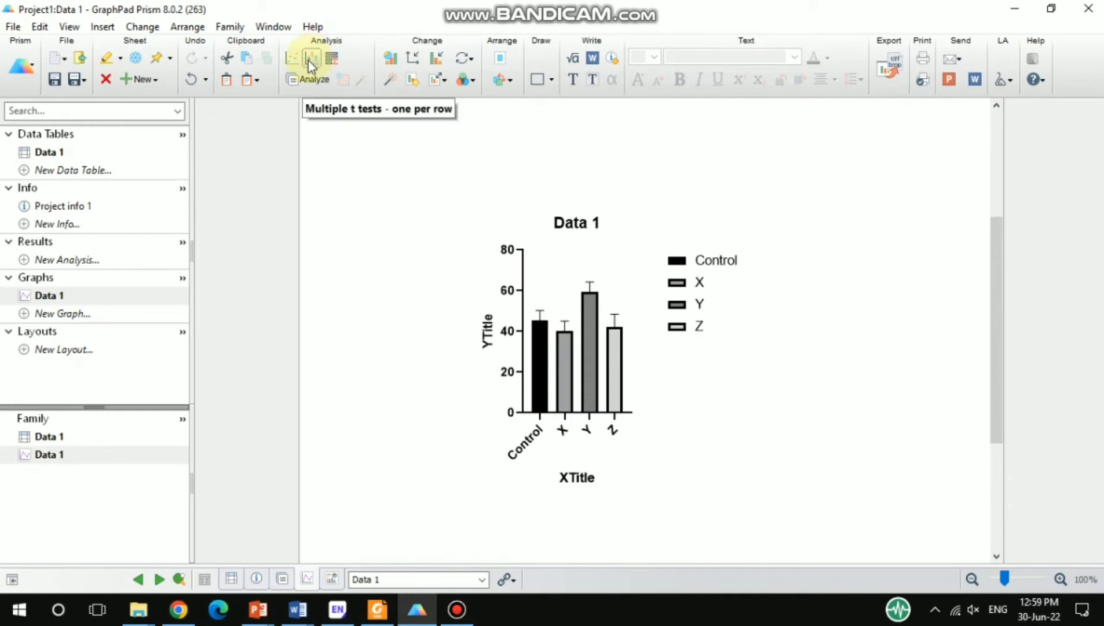
Step: Run an unpaired parametric t test with equal SDs on data sets A:Control and B:X, excluding Y and Z
left_click(307, 79)
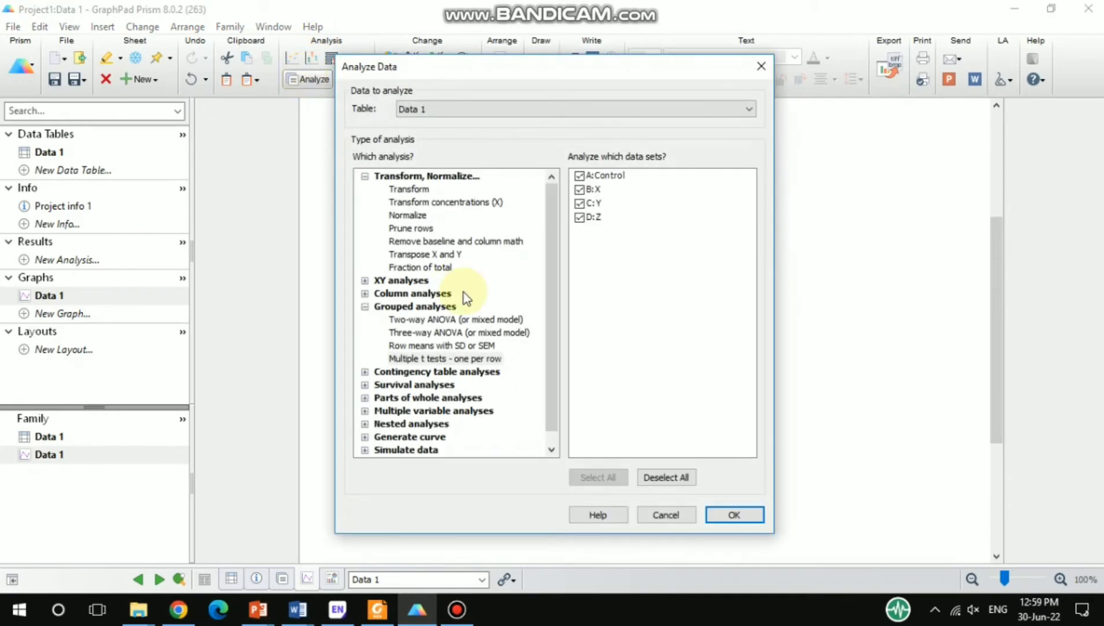
double_click(404, 297)
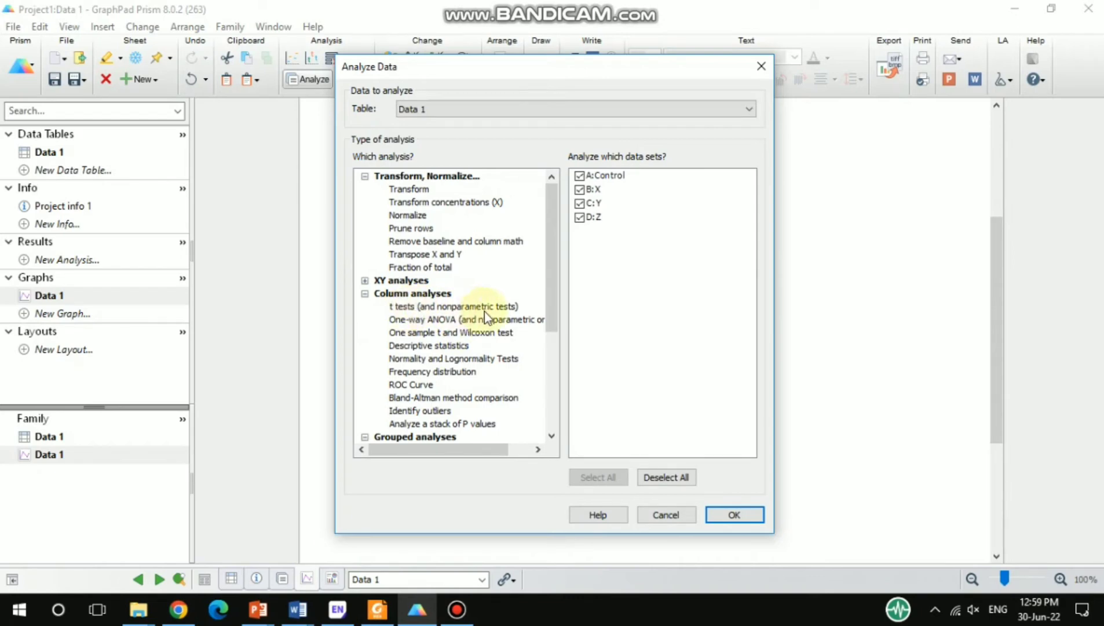
left_click(444, 311)
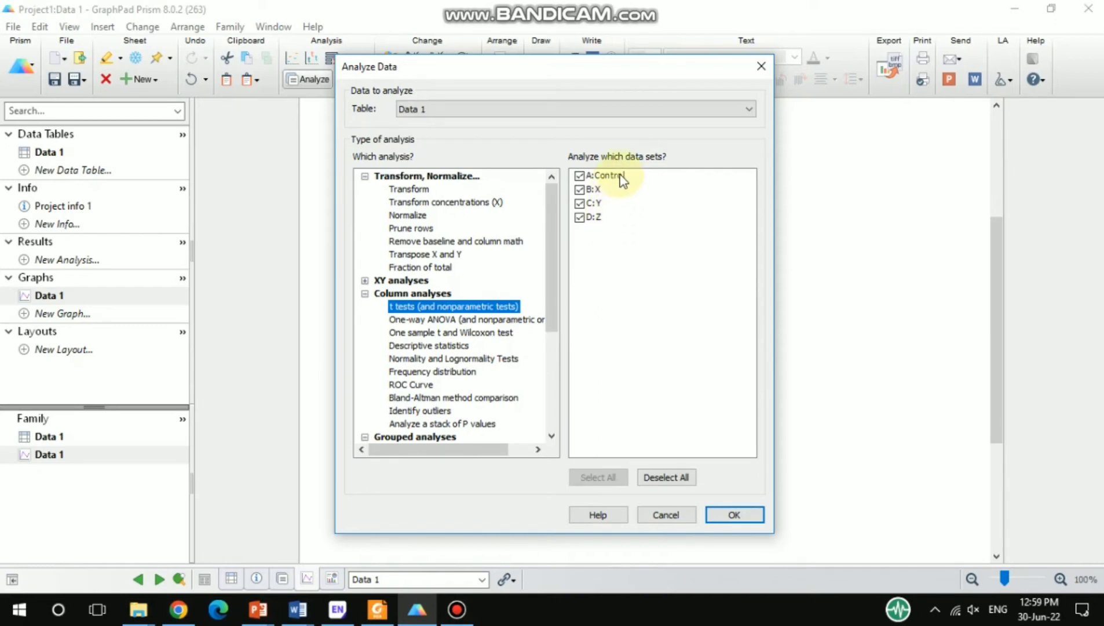
left_click(579, 203)
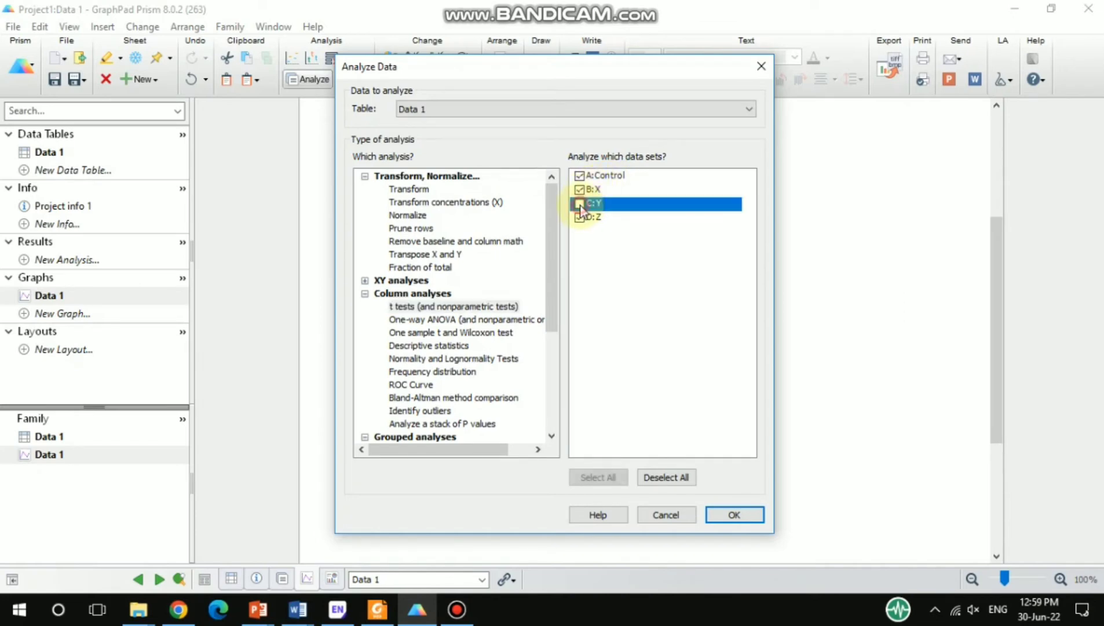
left_click(579, 218)
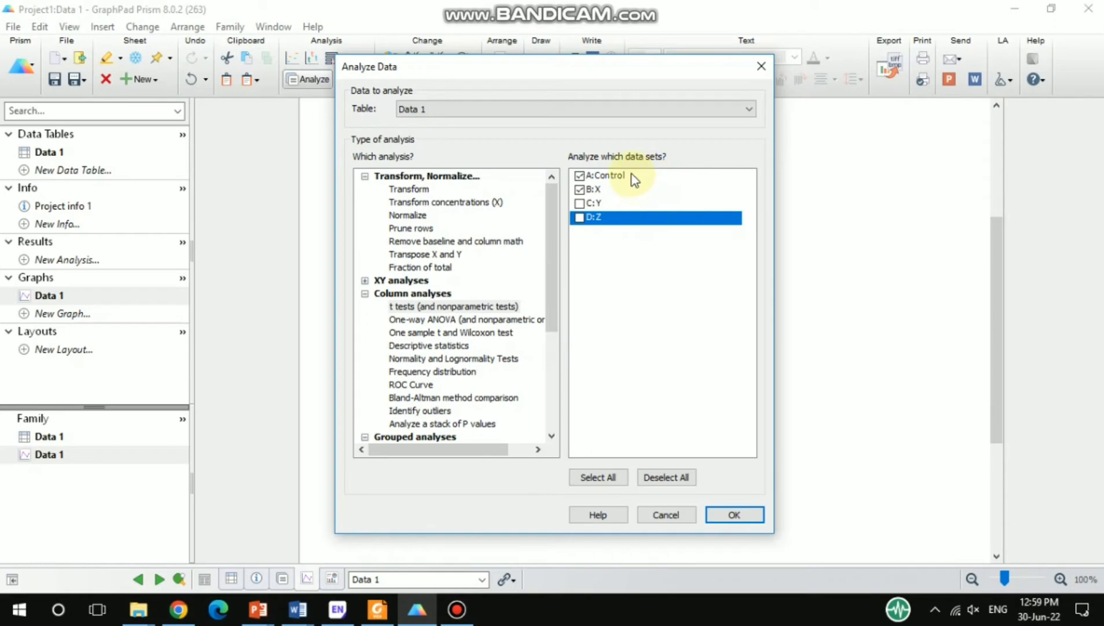
left_click(734, 515)
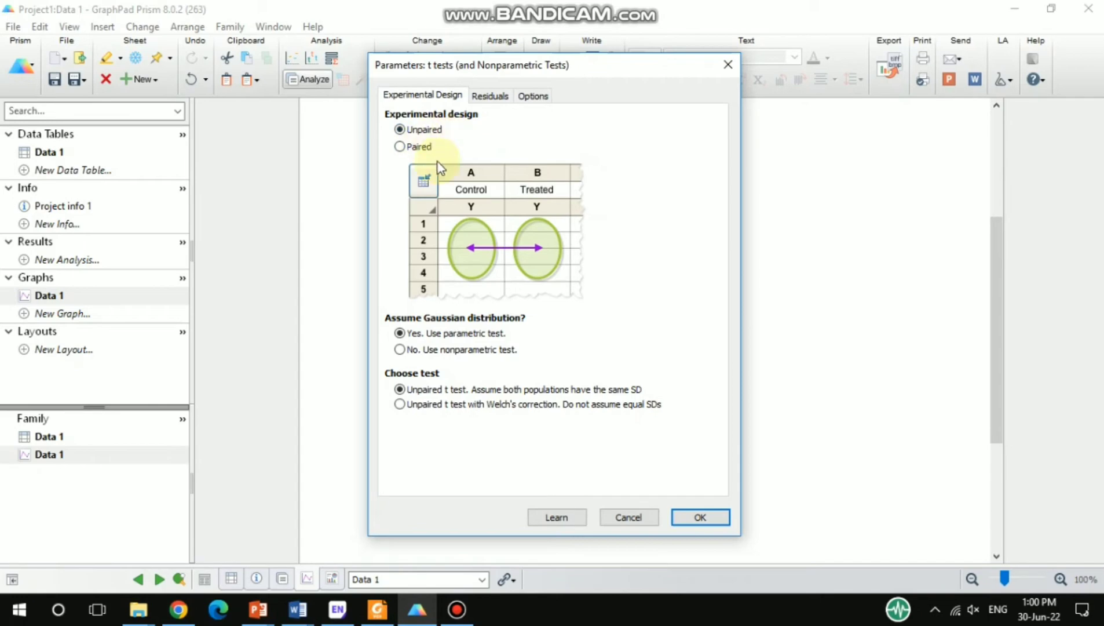
left_click(702, 519)
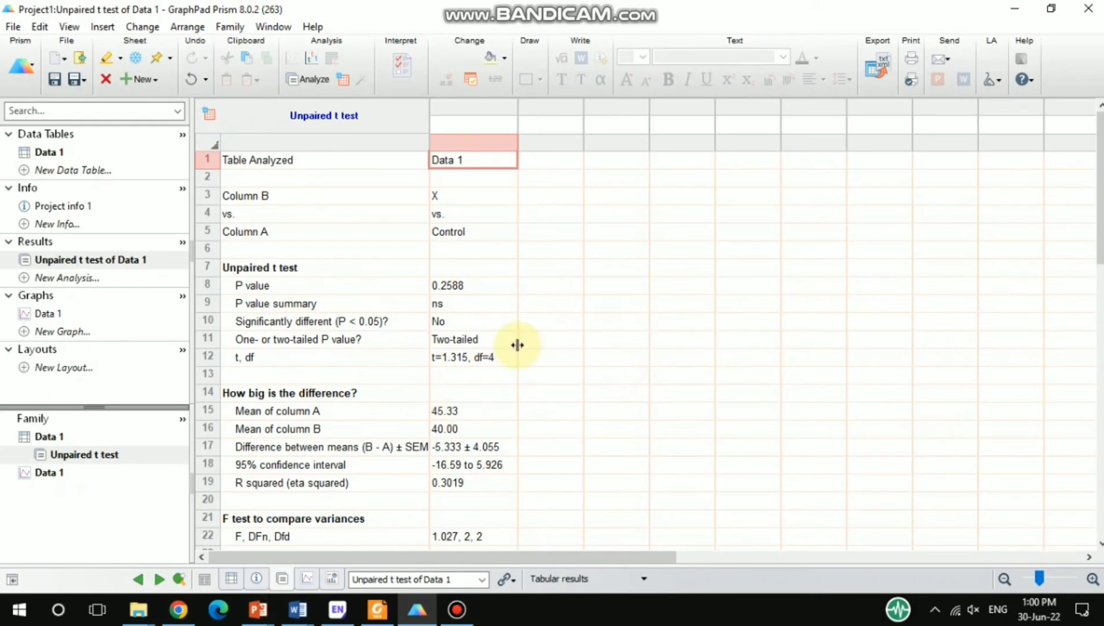
Step: Review the Control versus X t test results and the data table, and return to the Data 1 graph
scroll(519, 348, "down", 2)
scroll(519, 348, "up", 2)
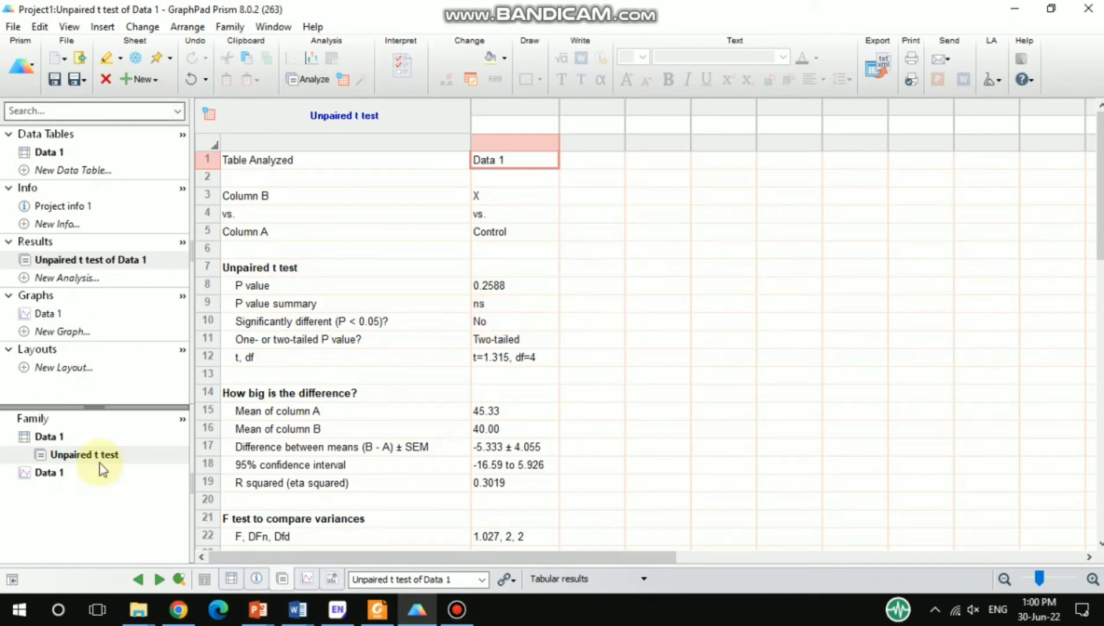
left_click(46, 438)
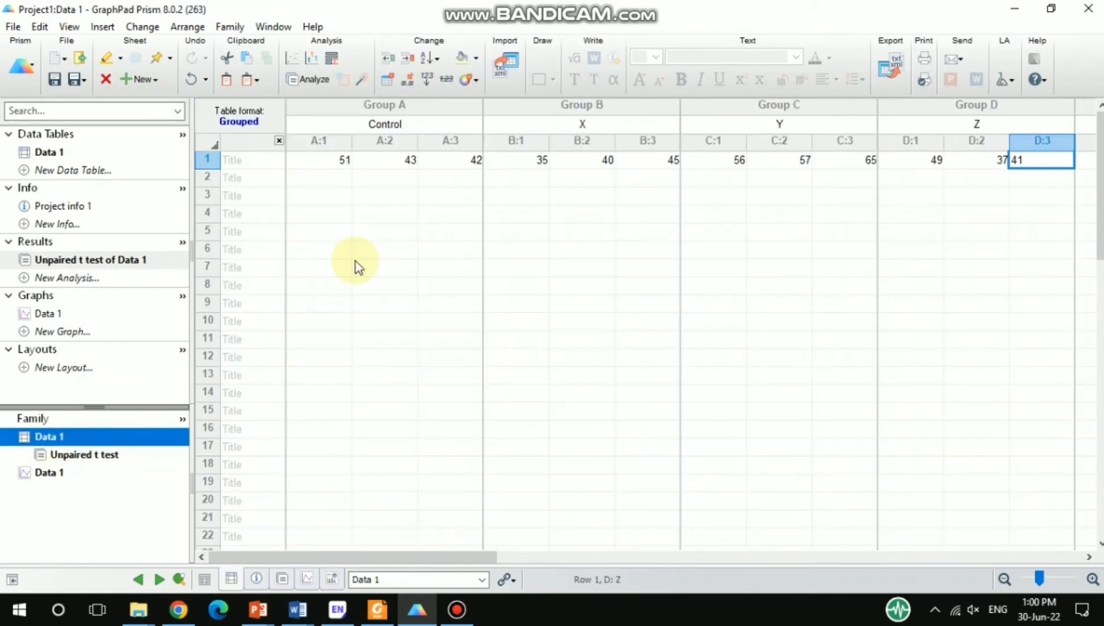
left_click(47, 473)
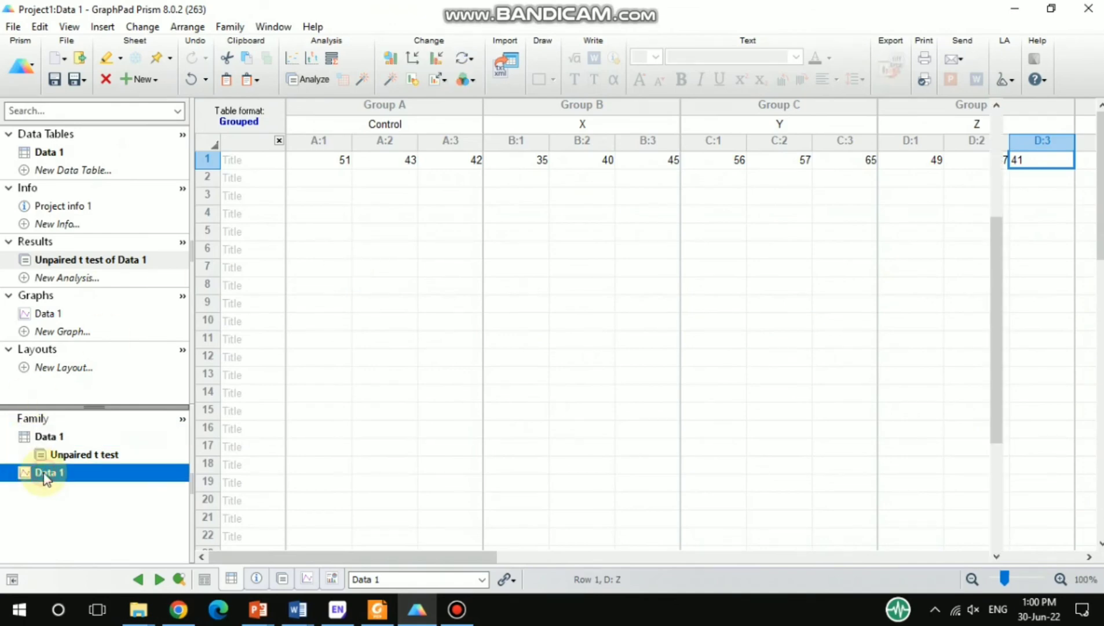
left_click(312, 78)
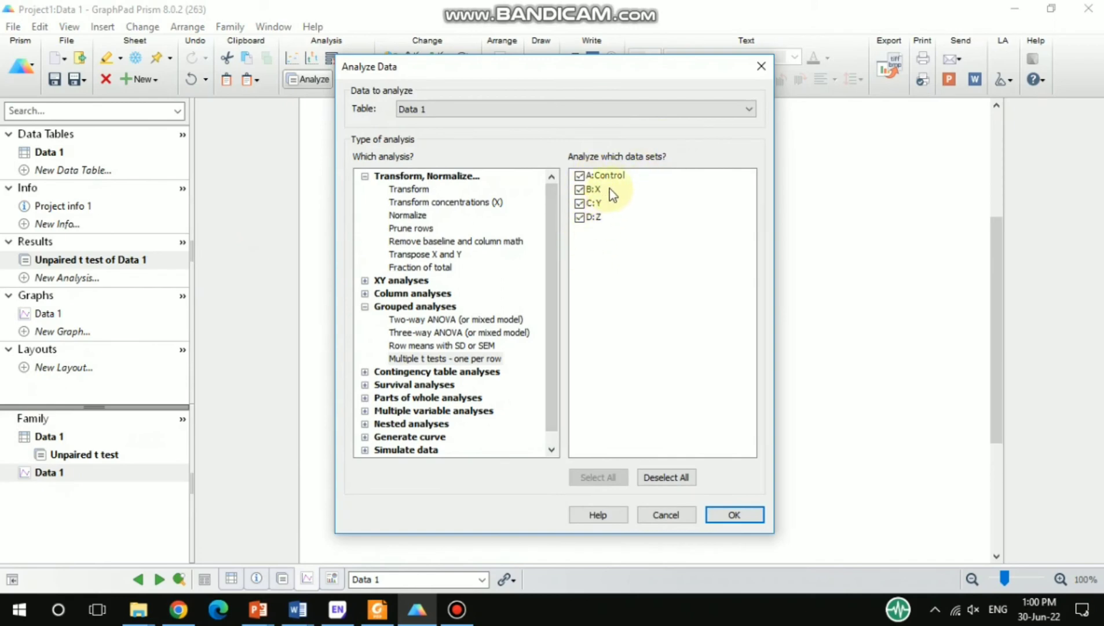
left_click(580, 189)
left_click(579, 217)
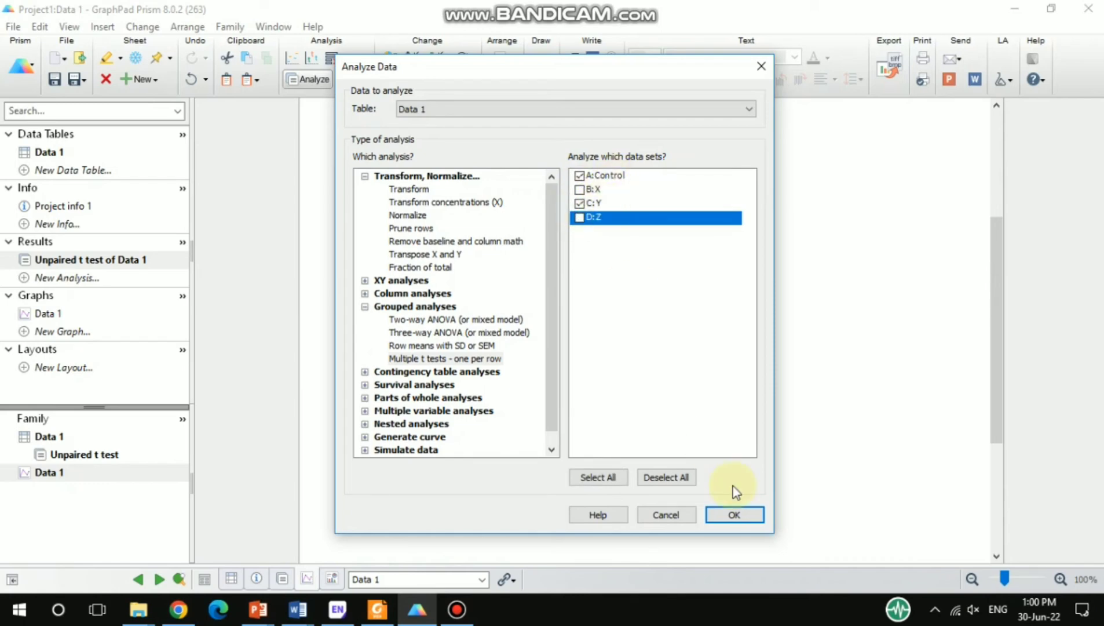
left_click(750, 514)
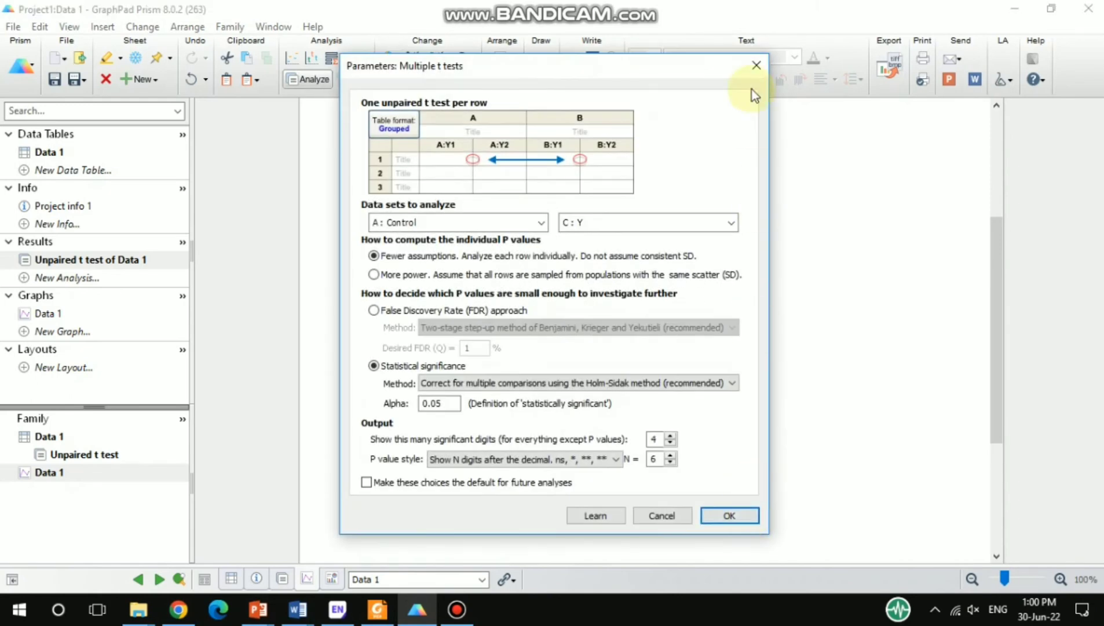
left_click(756, 67)
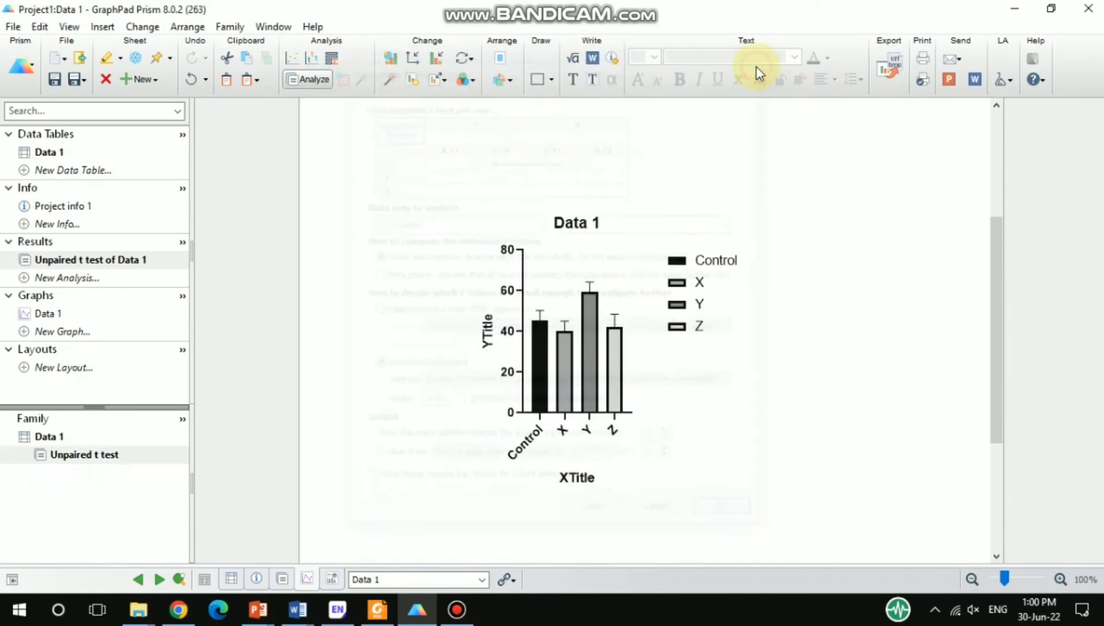
Step: Run an unpaired parametric t test with equal SDs on data sets A:Control and C:Y, excluding X and Z
left_click(313, 79)
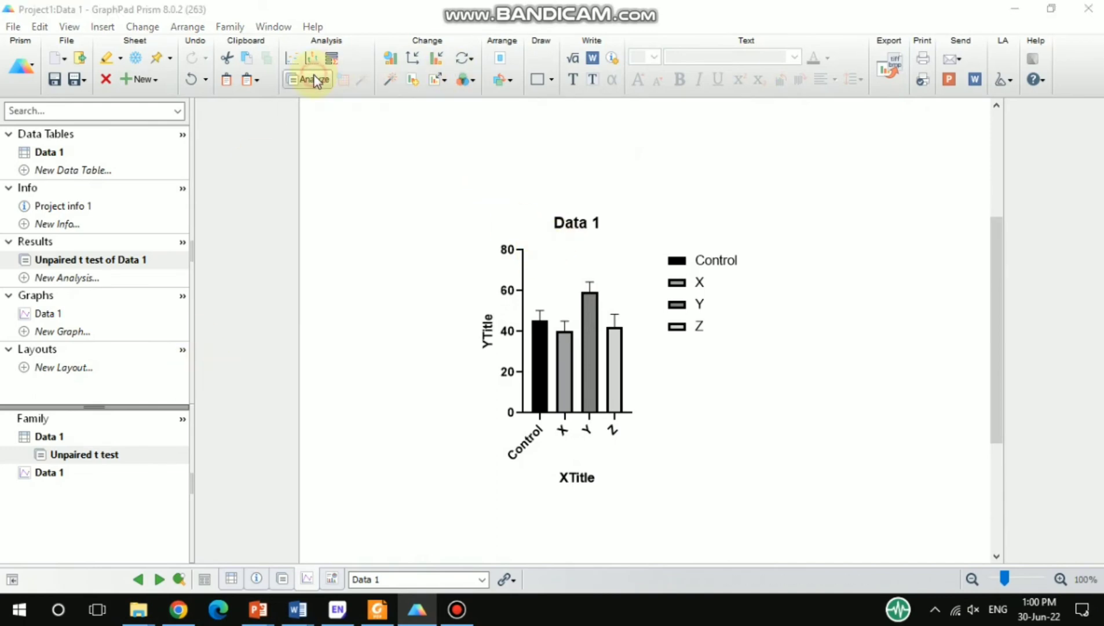
left_click(424, 291)
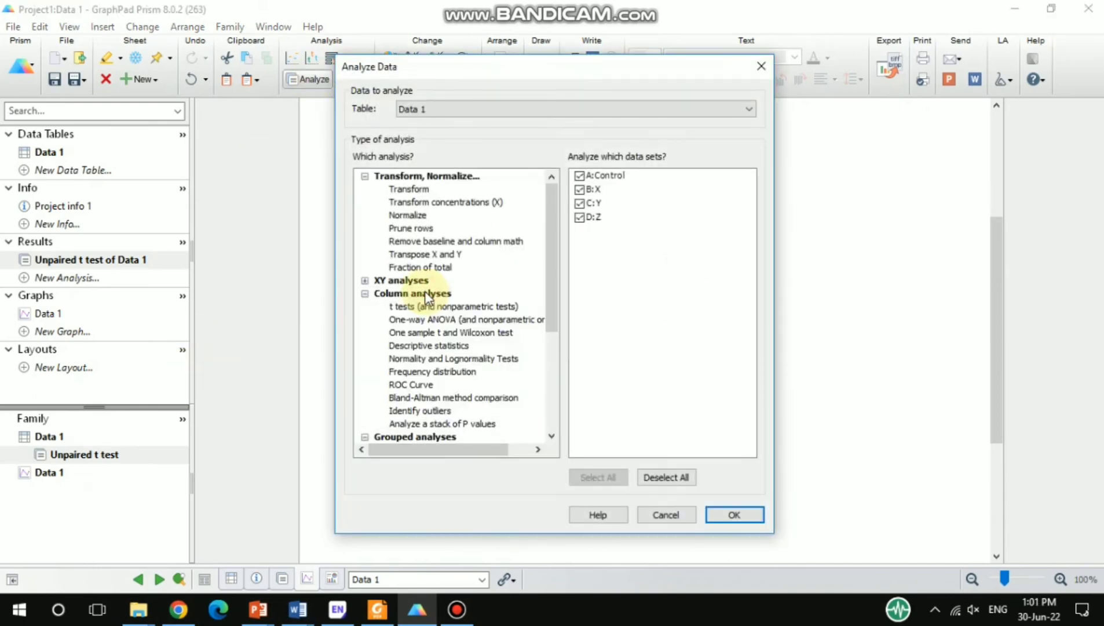
left_click(423, 309)
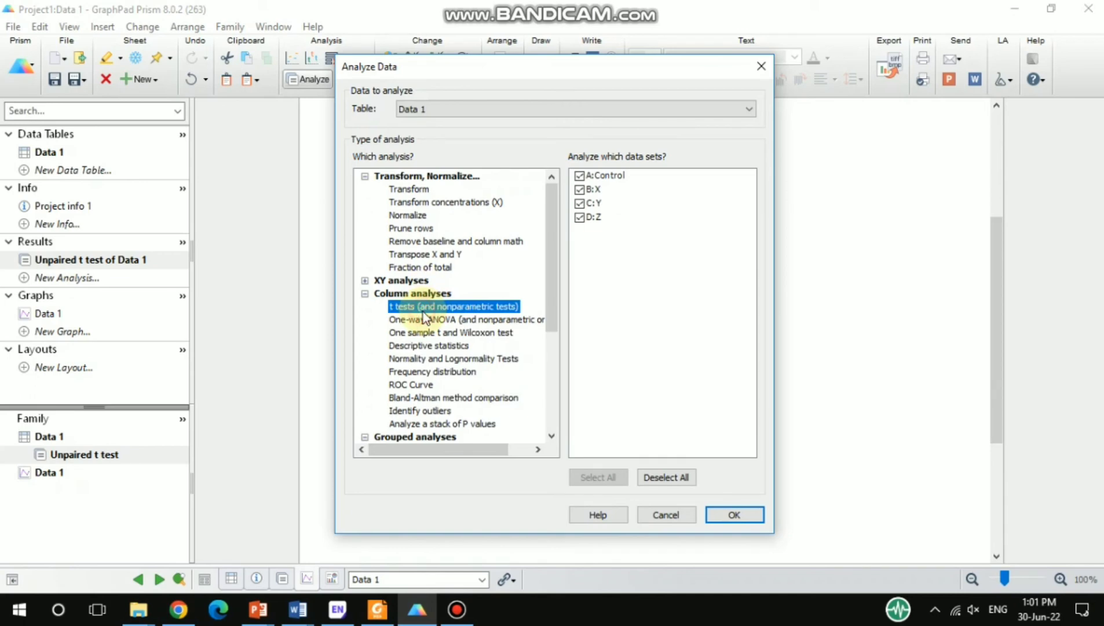
left_click(579, 189)
left_click(579, 217)
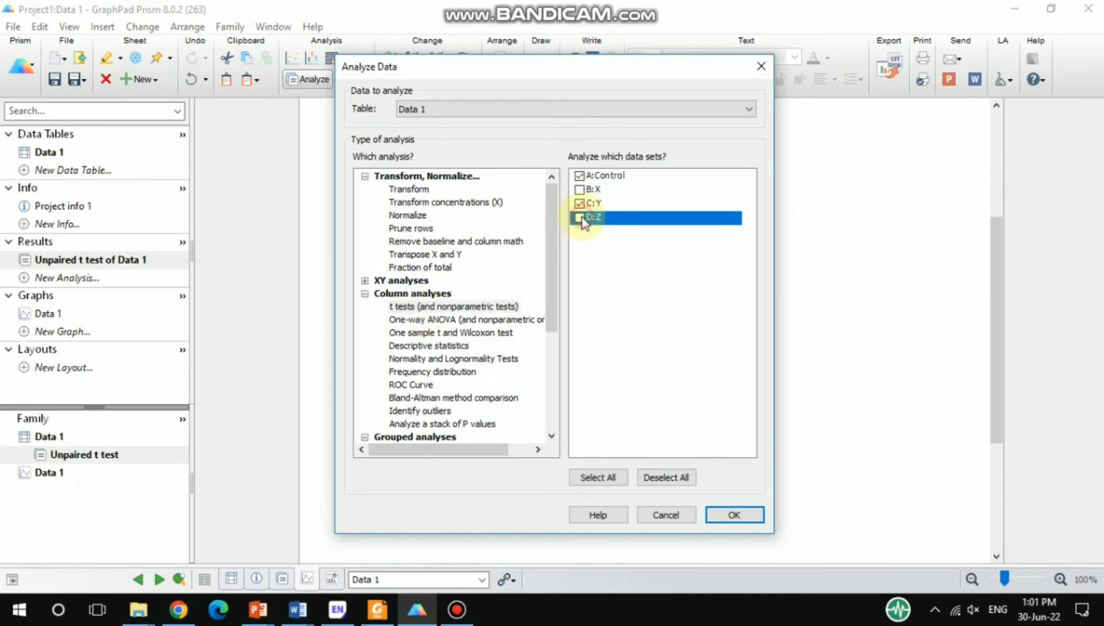
left_click(738, 517)
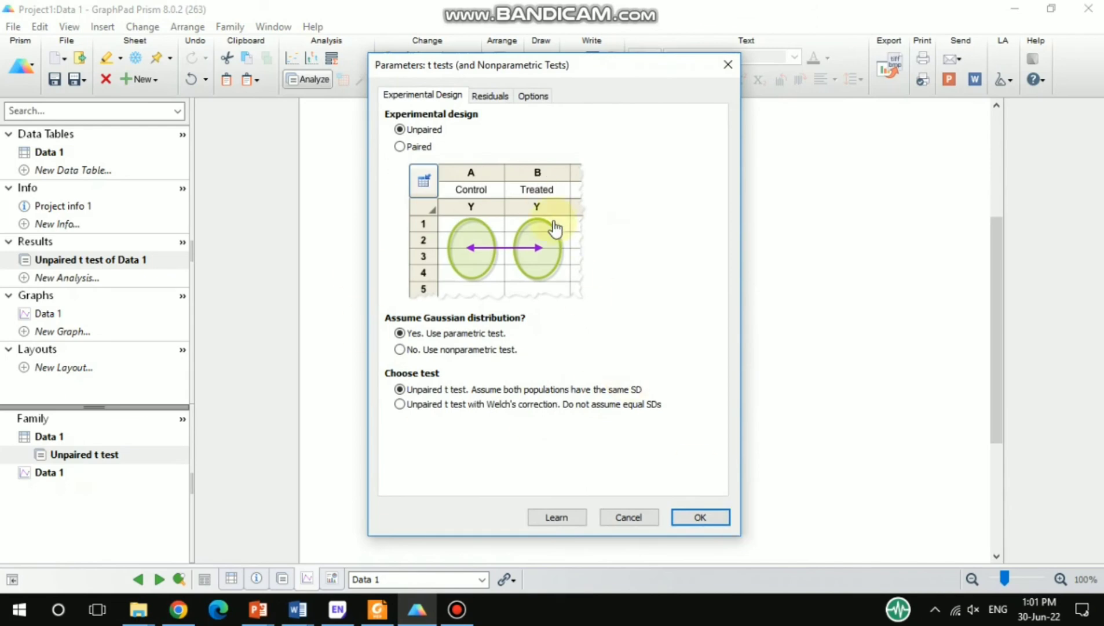
left_click(699, 518)
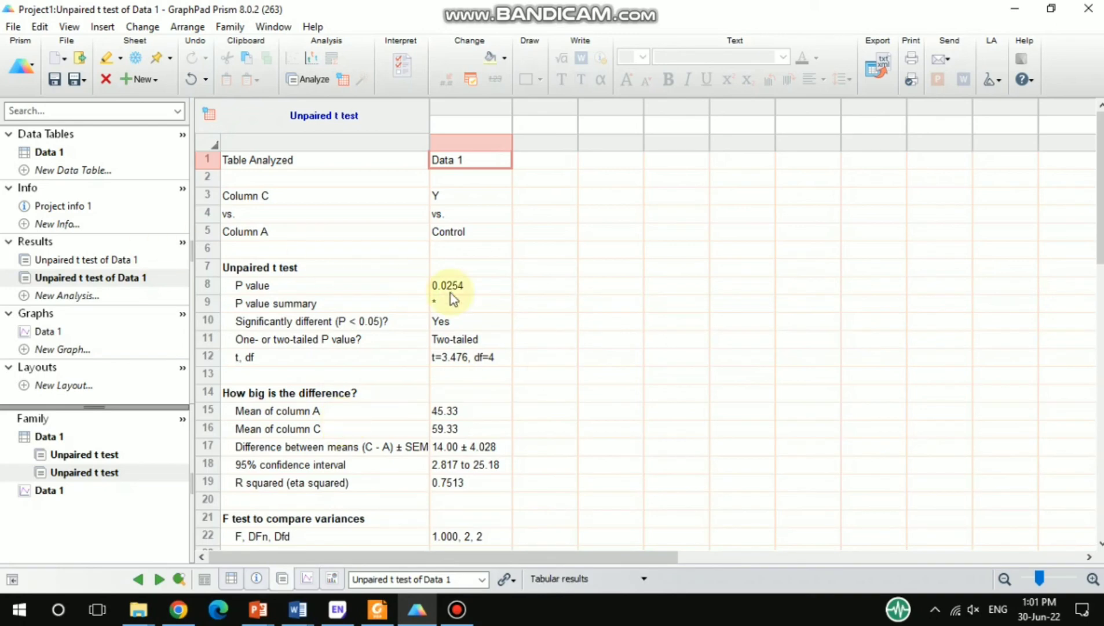
Step: From the Data 1 graph, run an unpaired parametric t test with equal SDs on A:Control and D:Z, excluding X and Y
left_click(49, 491)
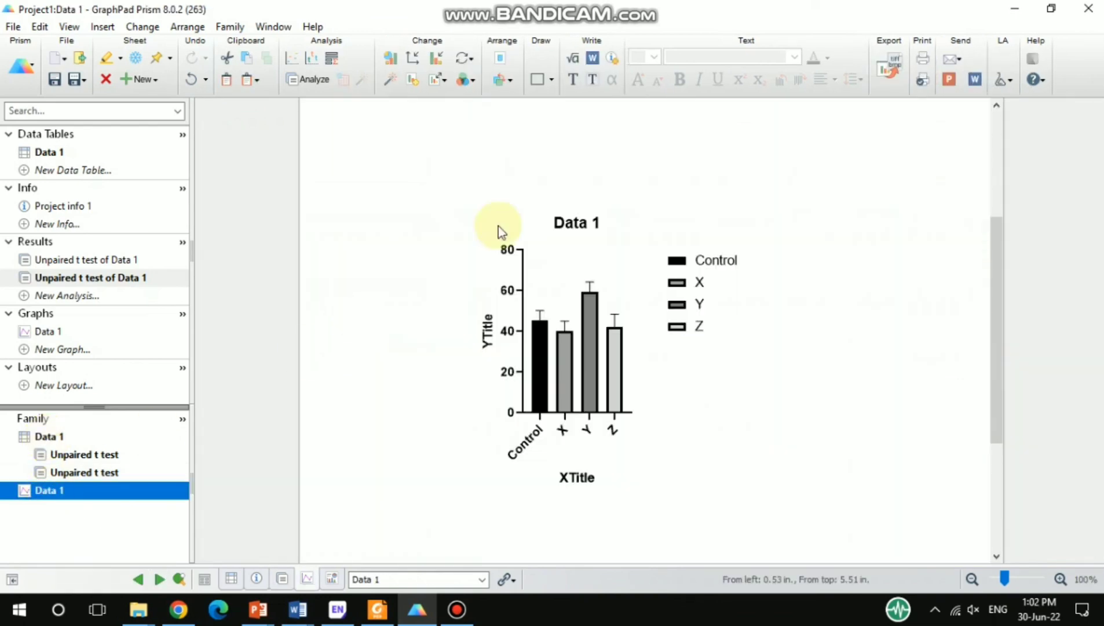
left_click(308, 80)
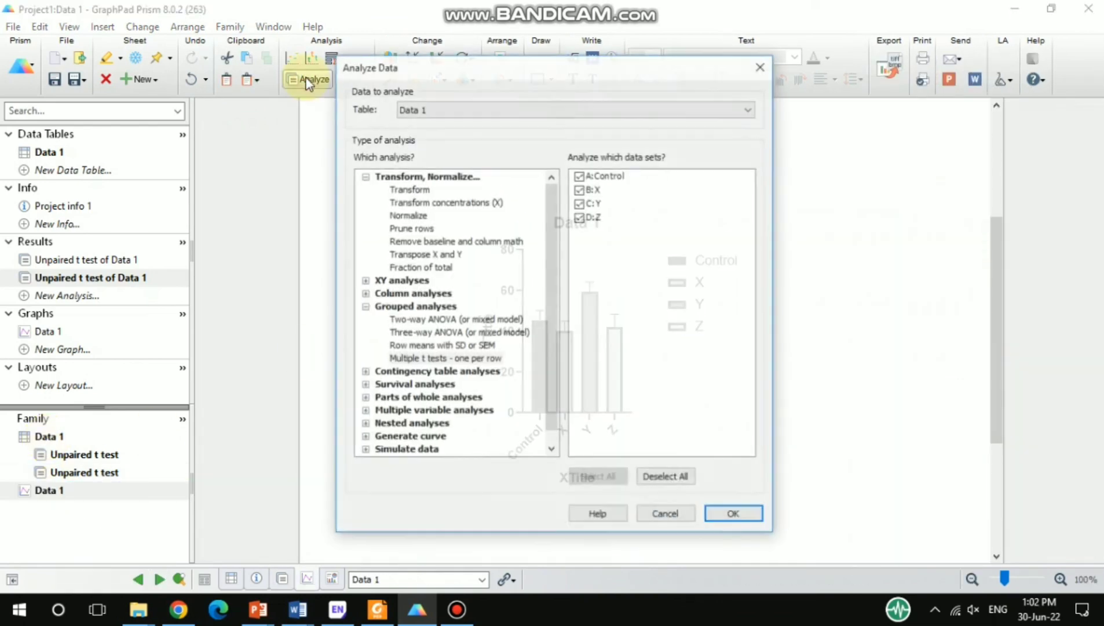
left_click(412, 293)
left_click(418, 306)
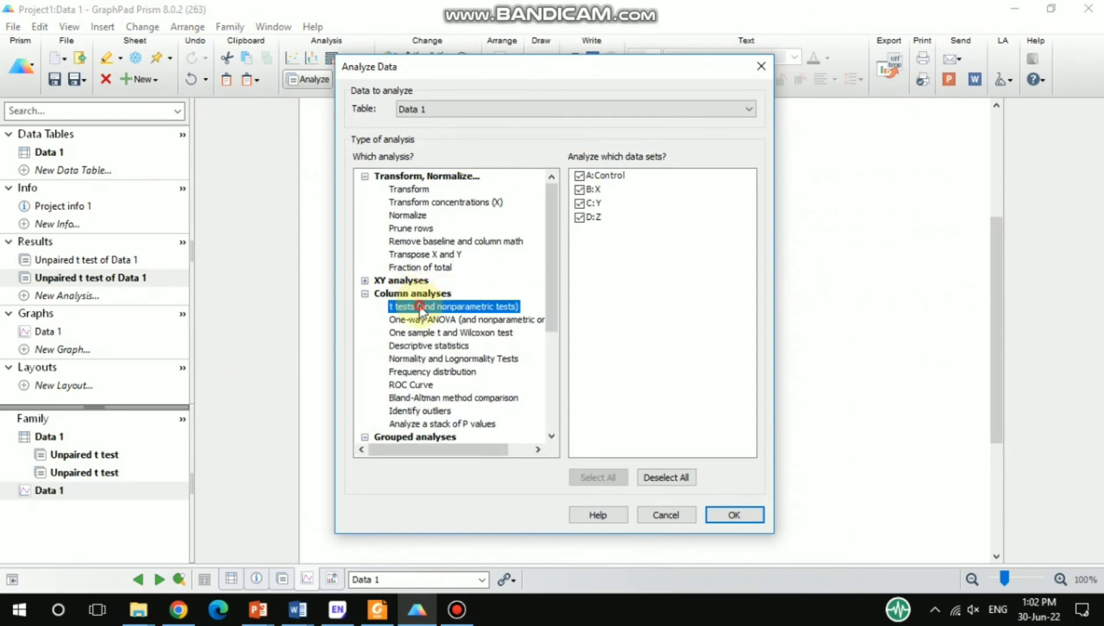
left_click(579, 189)
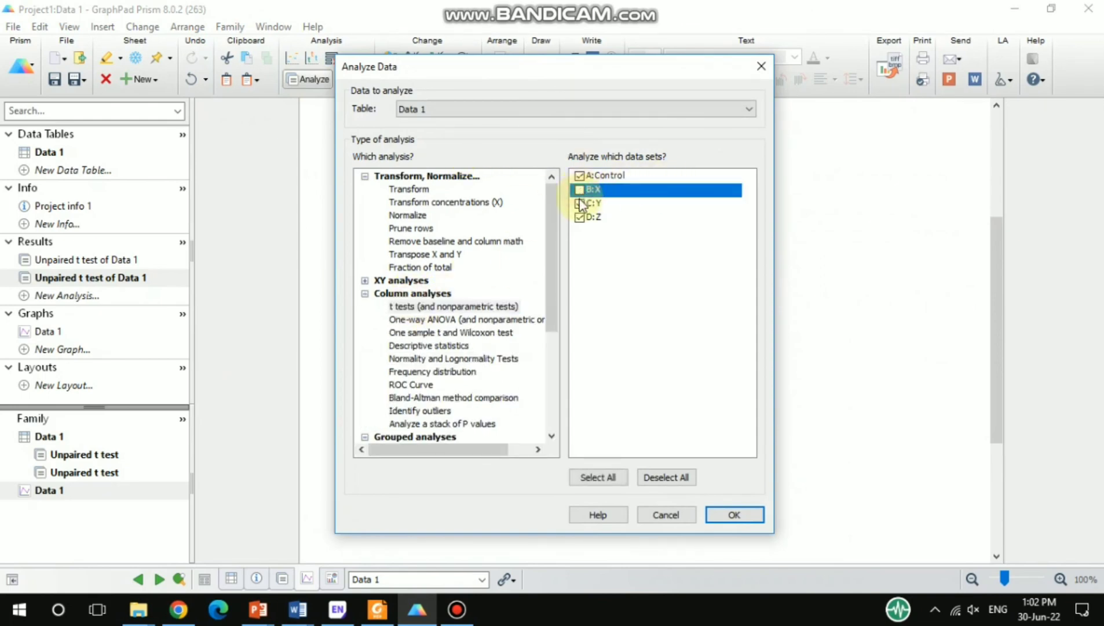
left_click(580, 203)
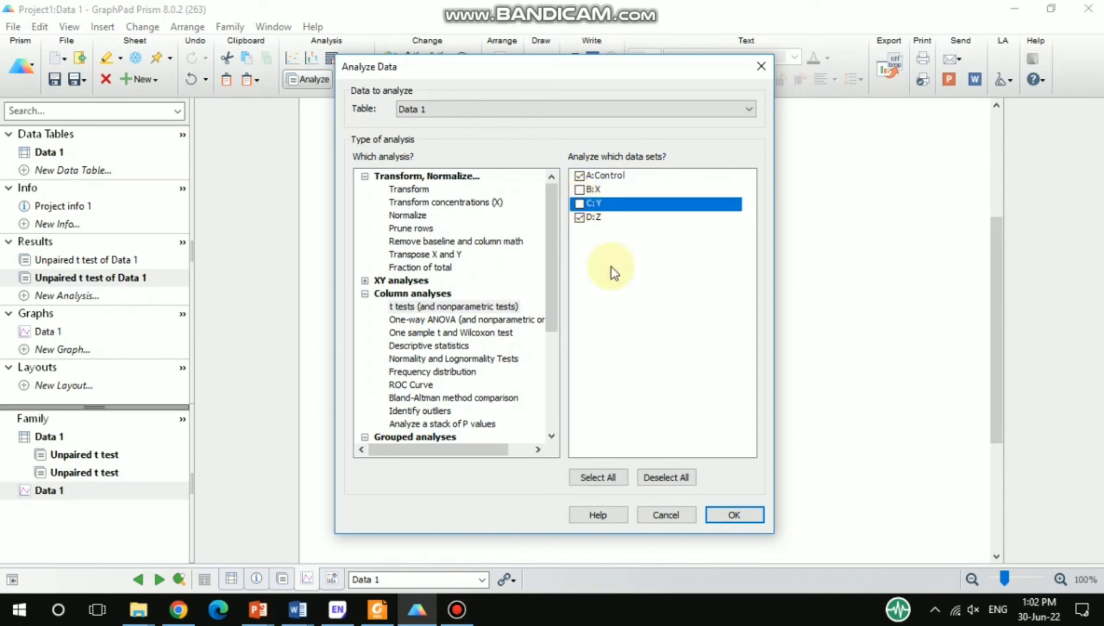
left_click(736, 513)
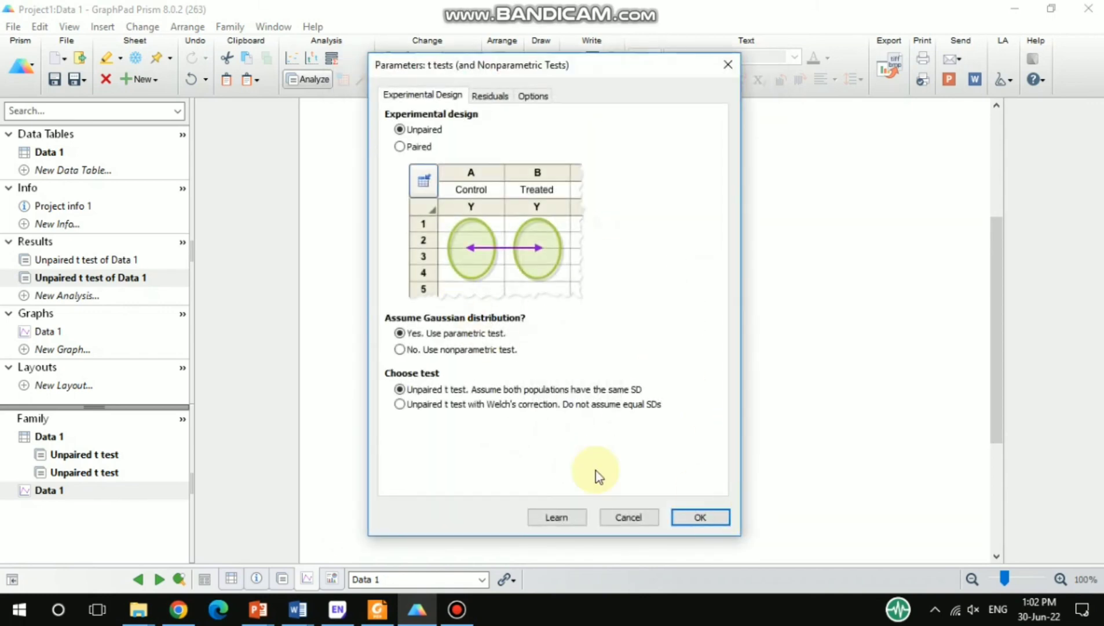
left_click(681, 518)
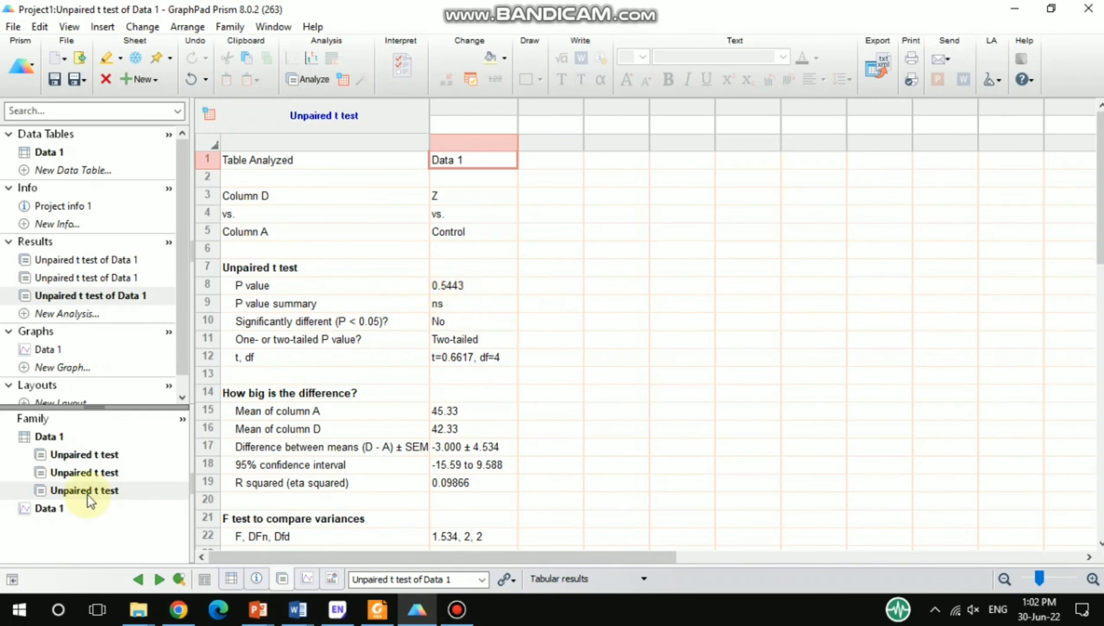
Step: Return to the Data 1 graph and inspect its bars and title
left_click(36, 509)
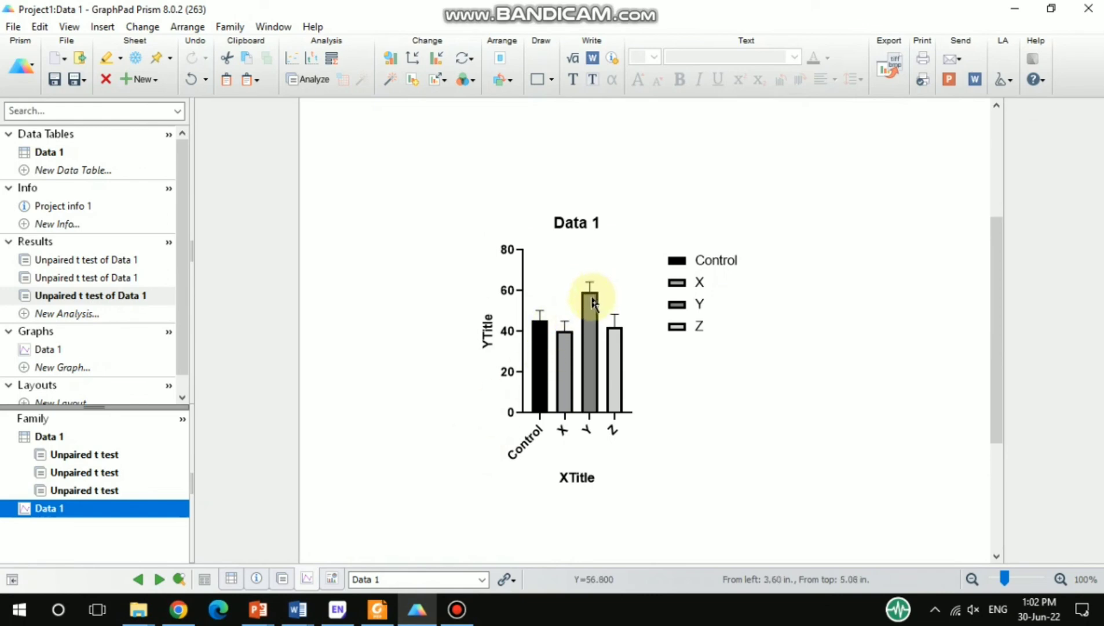
mouse_move(595, 304)
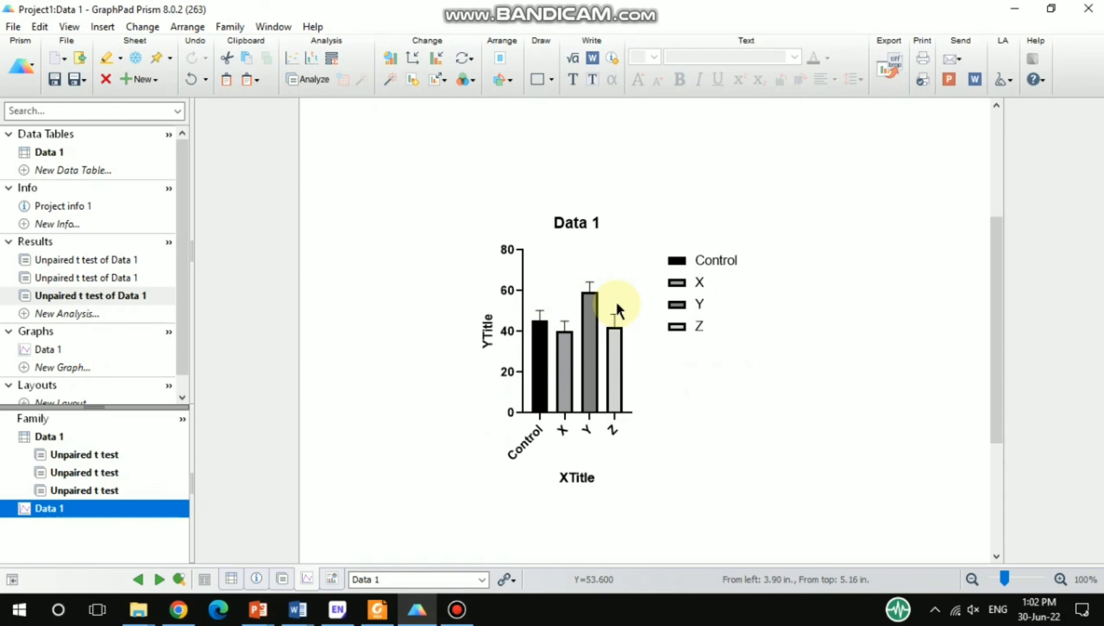
mouse_move(594, 3)
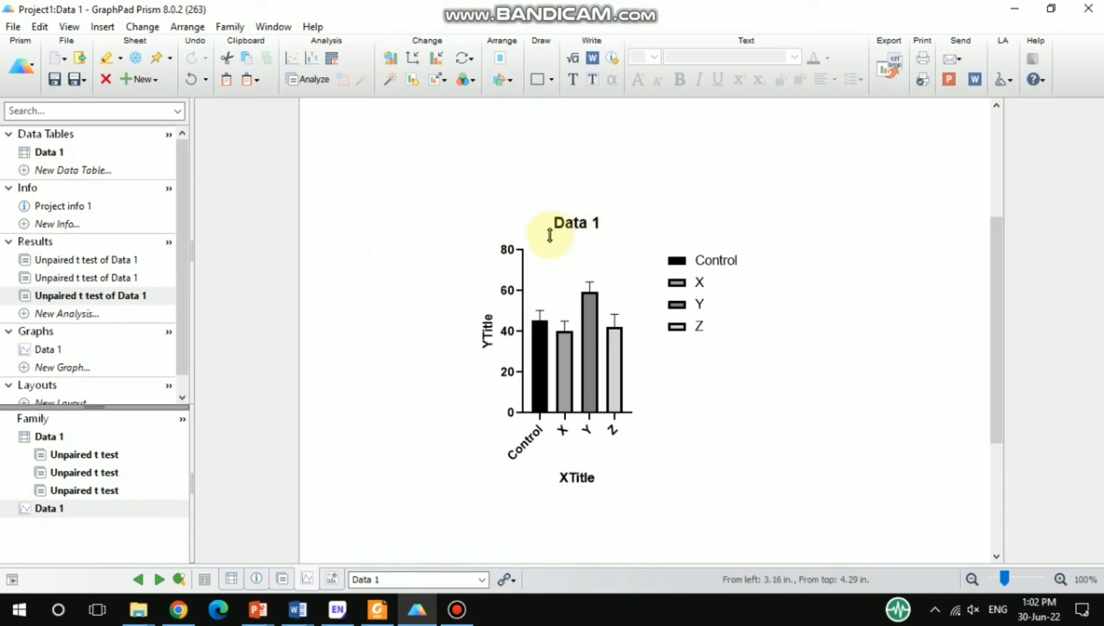
double_click(576, 222)
left_click(647, 220)
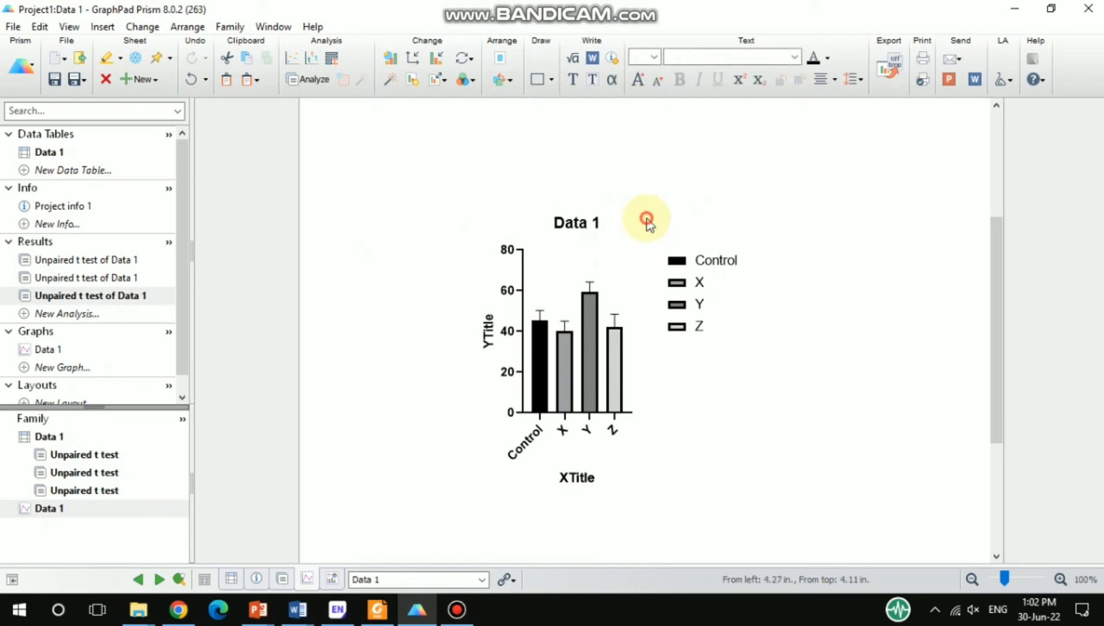